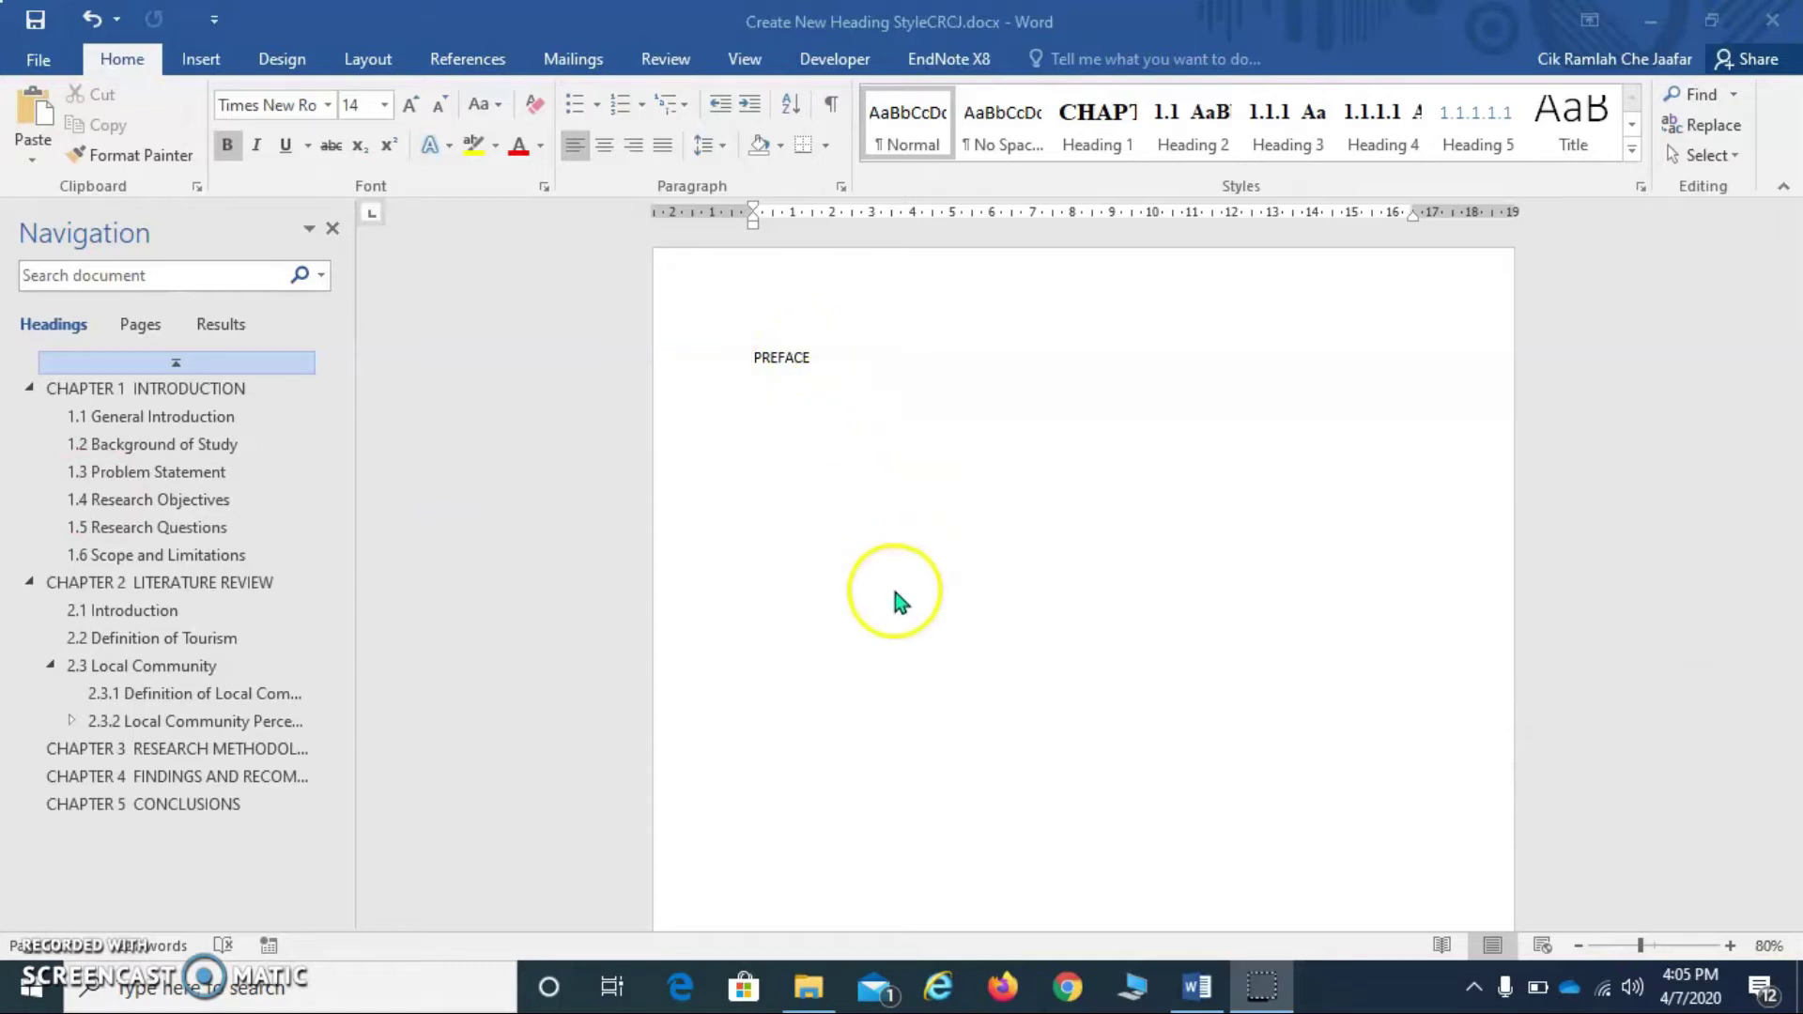
- Show the Styles pane and start a new style from the heading's Times New Roman 14 pt bold formatting
{"action": "scroll", "coordinate": [895, 594], "scroll_direction": "down", "scroll_amount": 4}
{"action": "scroll", "coordinate": [915, 620], "scroll_direction": "down", "scroll_amount": 4}
{"action": "scroll", "coordinate": [932, 644], "scroll_direction": "down", "scroll_amount": 3}
{"action": "scroll", "coordinate": [944, 714], "scroll_direction": "down", "scroll_amount": 2}
{"action": "scroll", "coordinate": [947, 732], "scroll_direction": "down", "scroll_amount": 3}
{"action": "scroll", "coordinate": [948, 732], "scroll_direction": "down", "scroll_amount": 3}
{"action": "scroll", "coordinate": [948, 732], "scroll_direction": "down", "scroll_amount": 3}
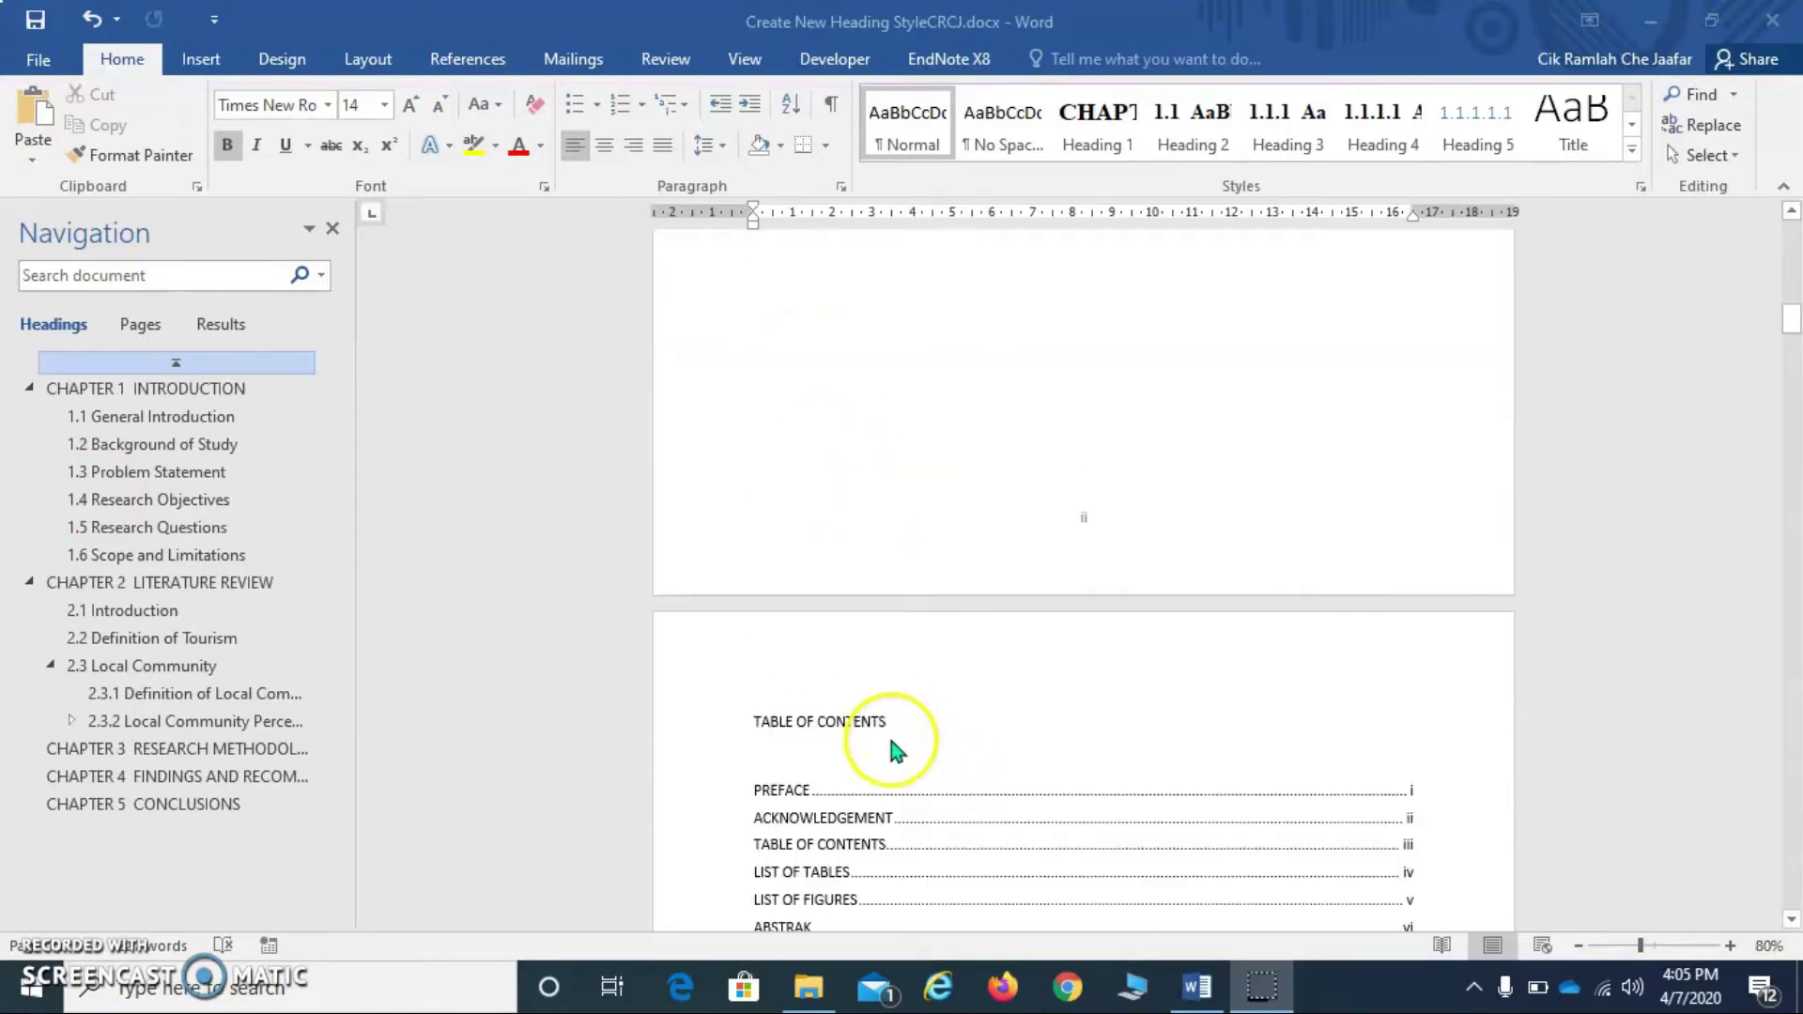
{"action": "scroll", "coordinate": [1043, 779], "scroll_direction": "down", "scroll_amount": 3}
{"action": "scroll", "coordinate": [1043, 780], "scroll_direction": "up", "scroll_amount": 5}
{"action": "scroll", "coordinate": [1042, 780], "scroll_direction": "up", "scroll_amount": 5}
{"action": "scroll", "coordinate": [1042, 780], "scroll_direction": "up", "scroll_amount": 3}
{"action": "scroll", "coordinate": [1042, 780], "scroll_direction": "up", "scroll_amount": 3}
{"action": "scroll", "coordinate": [1040, 778], "scroll_direction": "up", "scroll_amount": 3}
{"action": "scroll", "coordinate": [1040, 777], "scroll_direction": "up", "scroll_amount": 3}
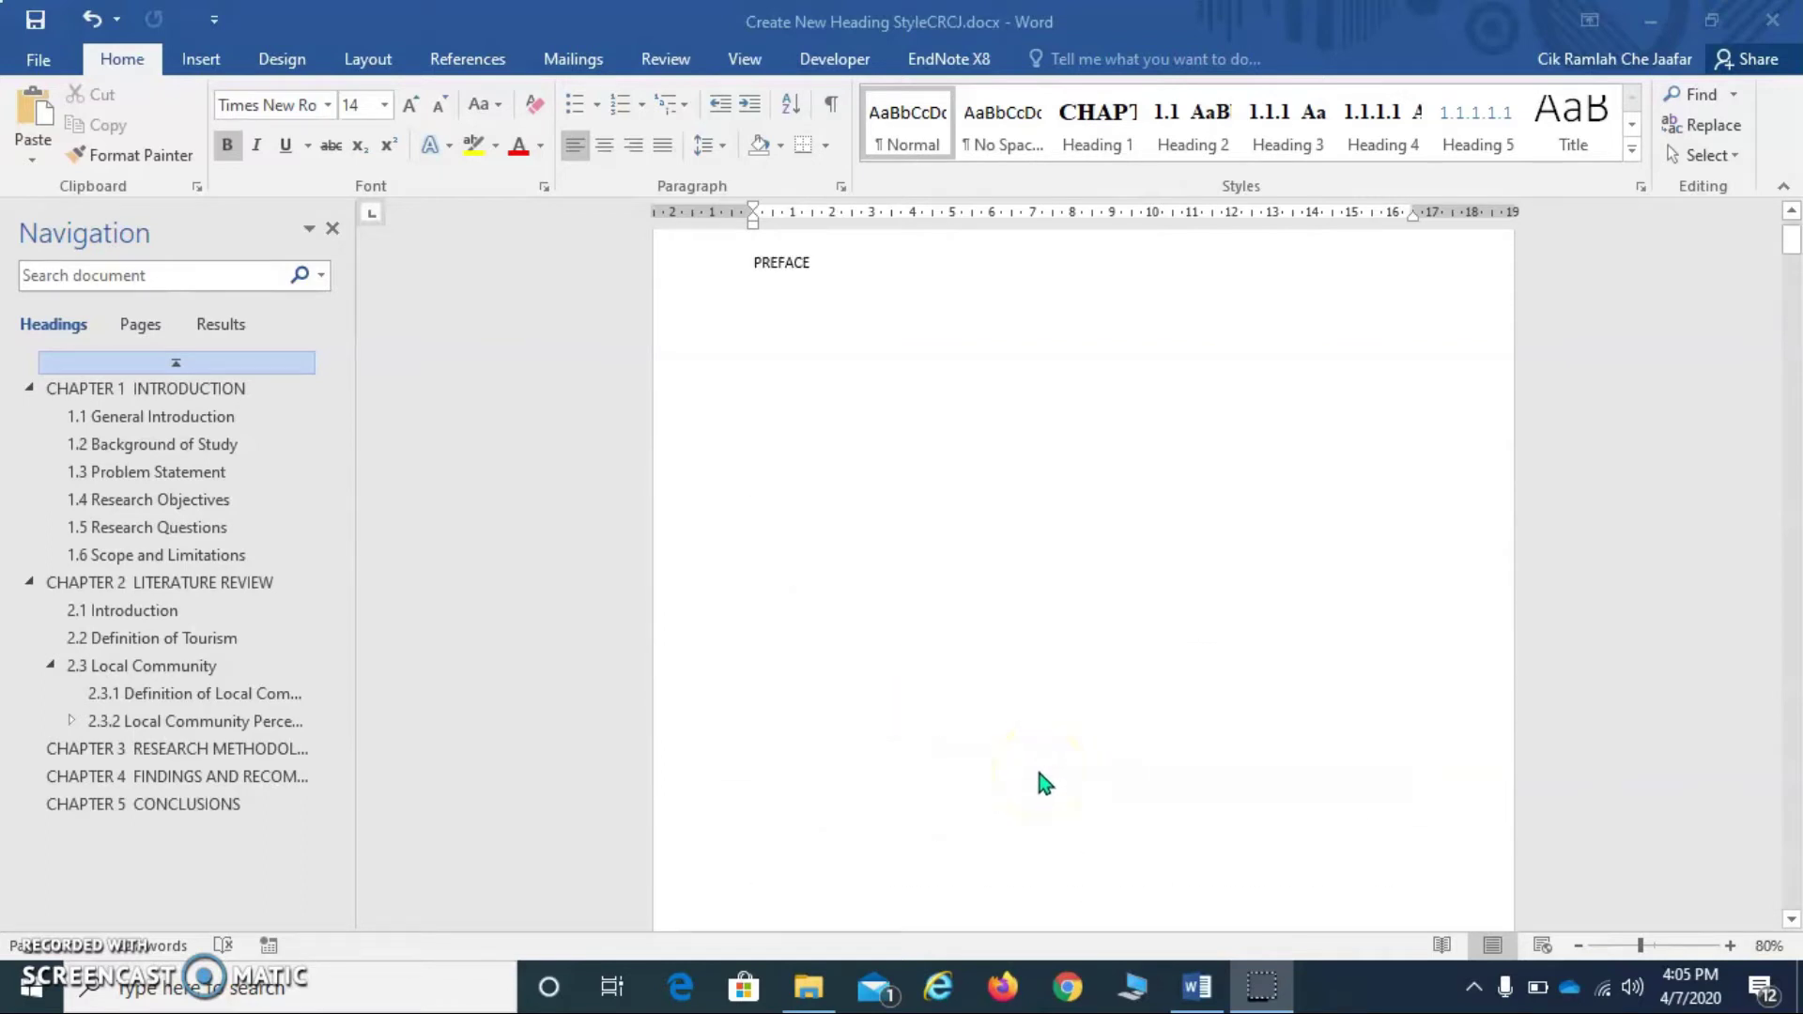
{"action": "scroll", "coordinate": [1042, 779], "scroll_direction": "up", "scroll_amount": 2}
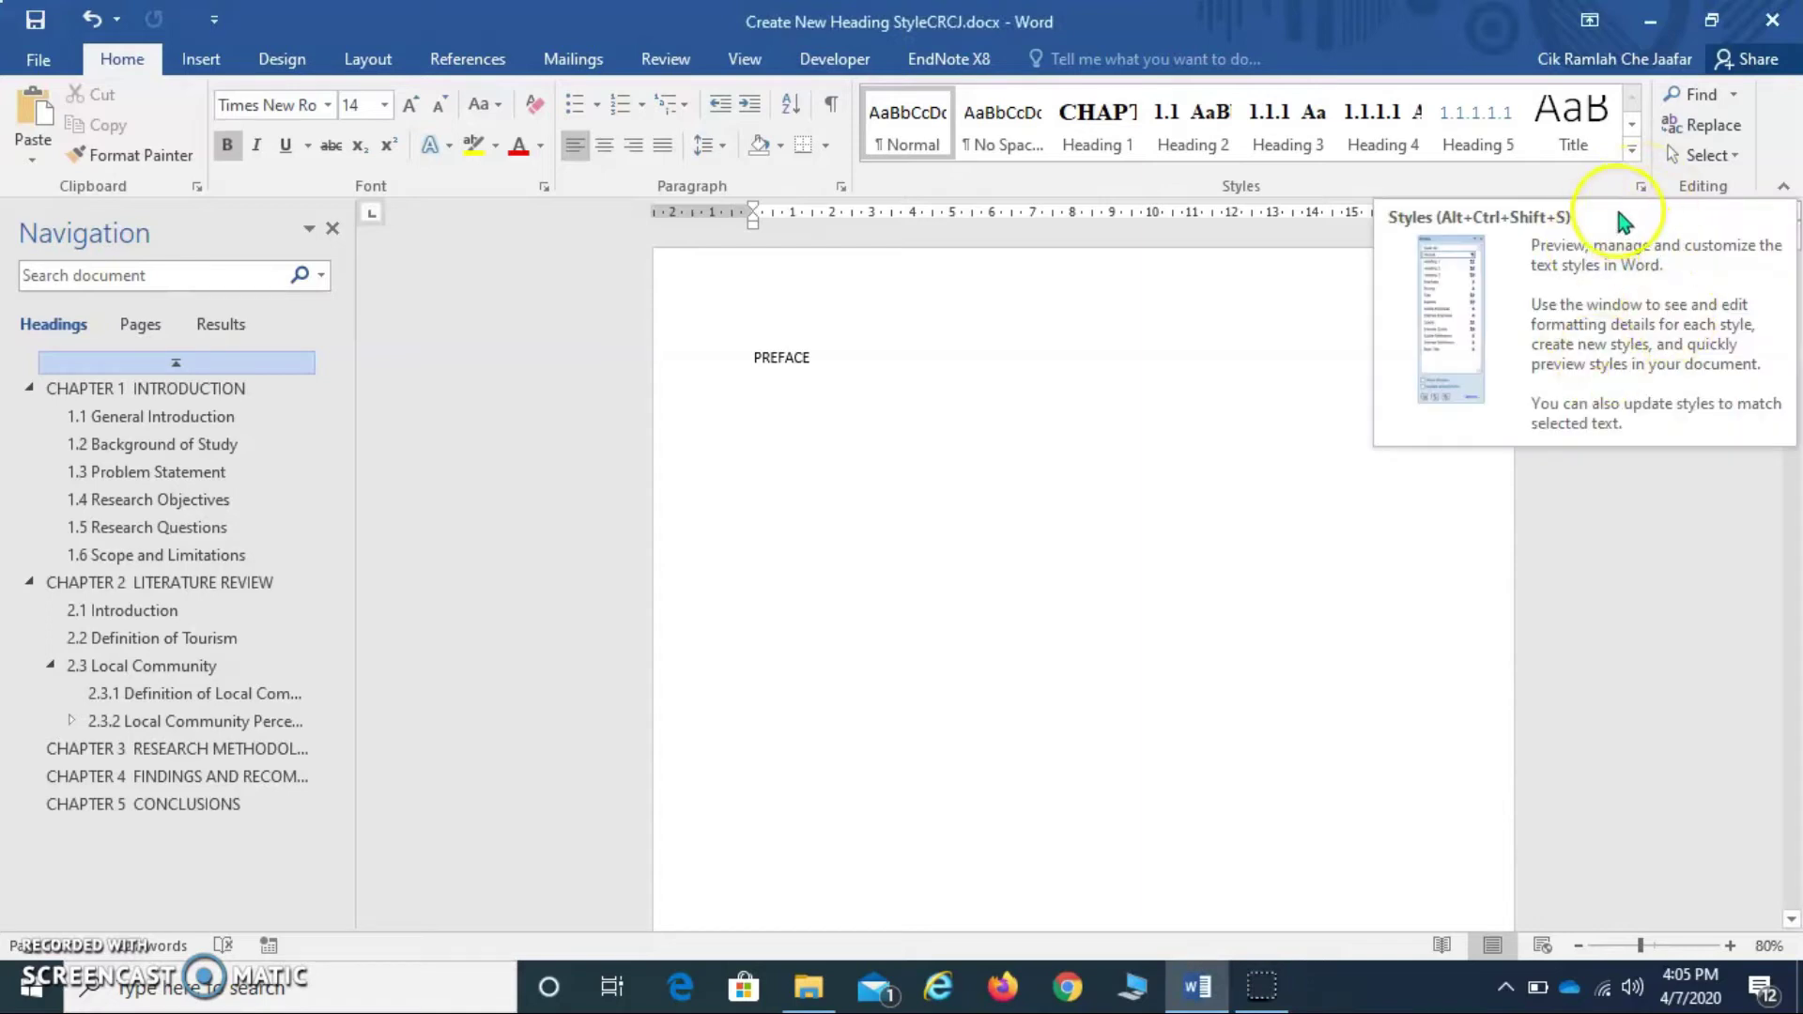
{"action": "left_click", "coordinate": [1645, 188]}
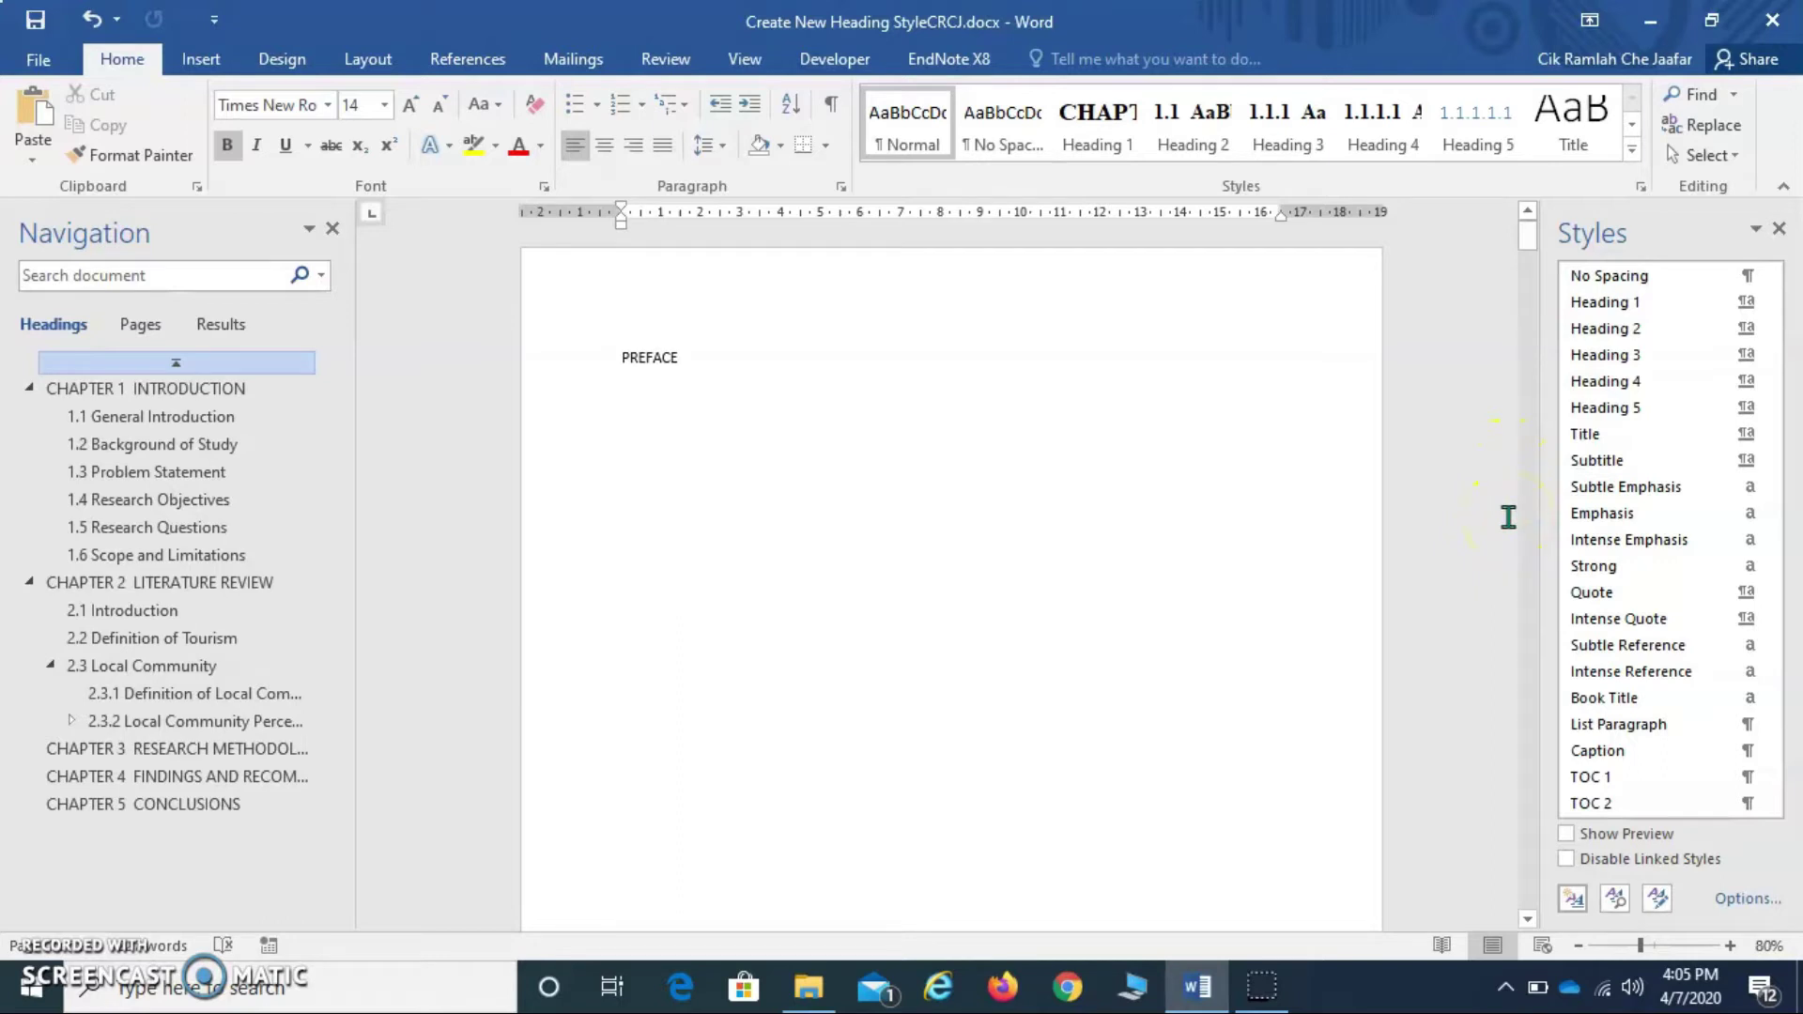
{"action": "left_click", "coordinate": [1574, 900]}
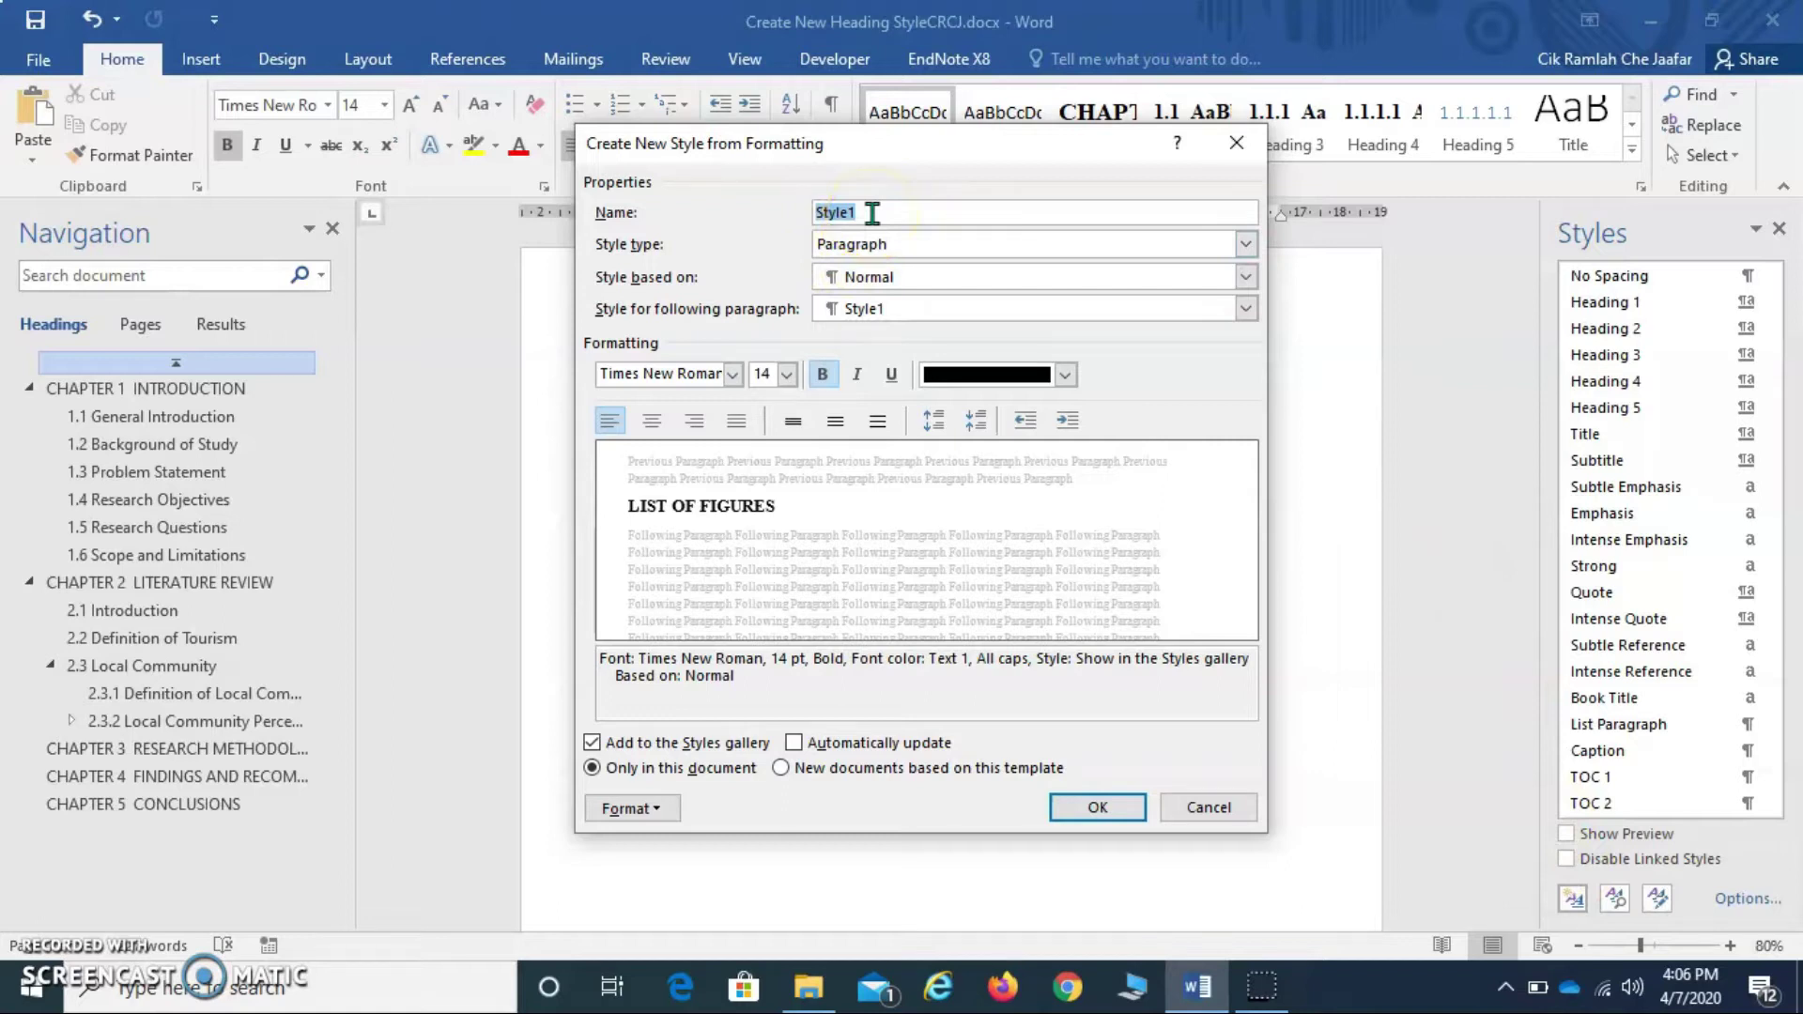
- Name the new style PREFACE and set its paragraph outline level to Level 1
{"action": "type", "text": "P"}
{"action": "type", "text": "RE"}
{"action": "type", "text": "FACE"}
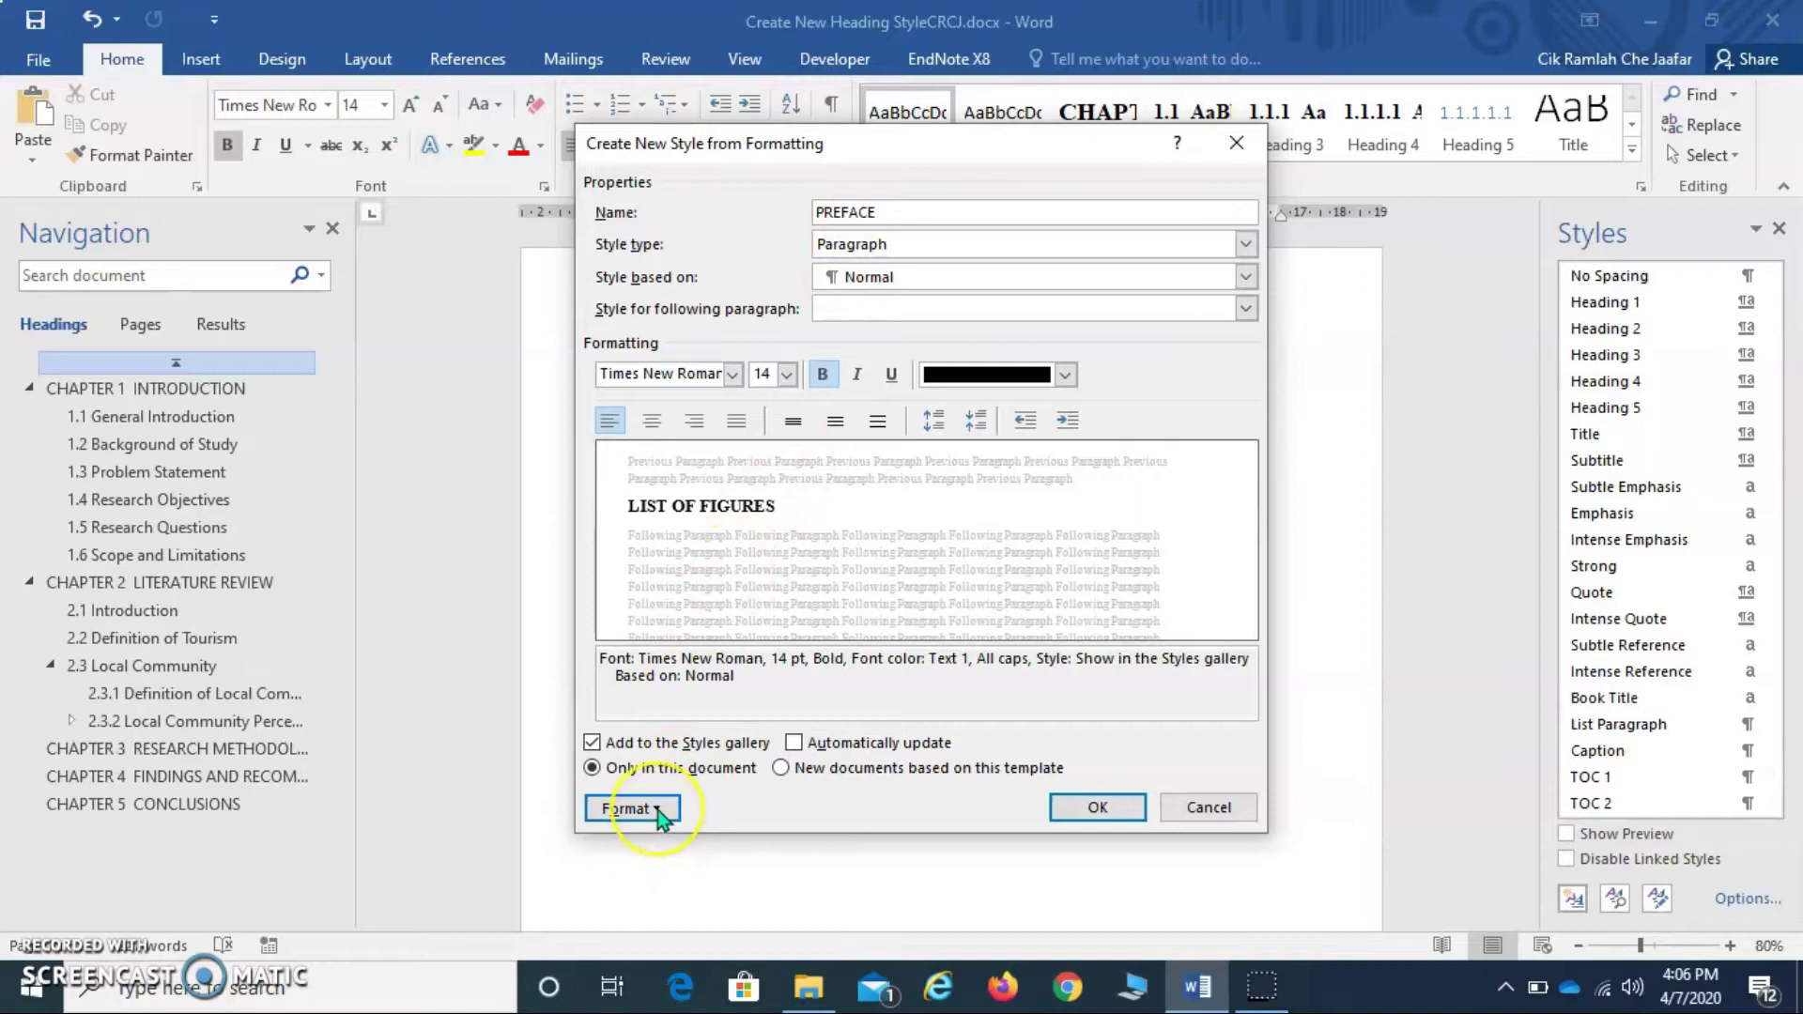
{"action": "left_click", "coordinate": [657, 809]}
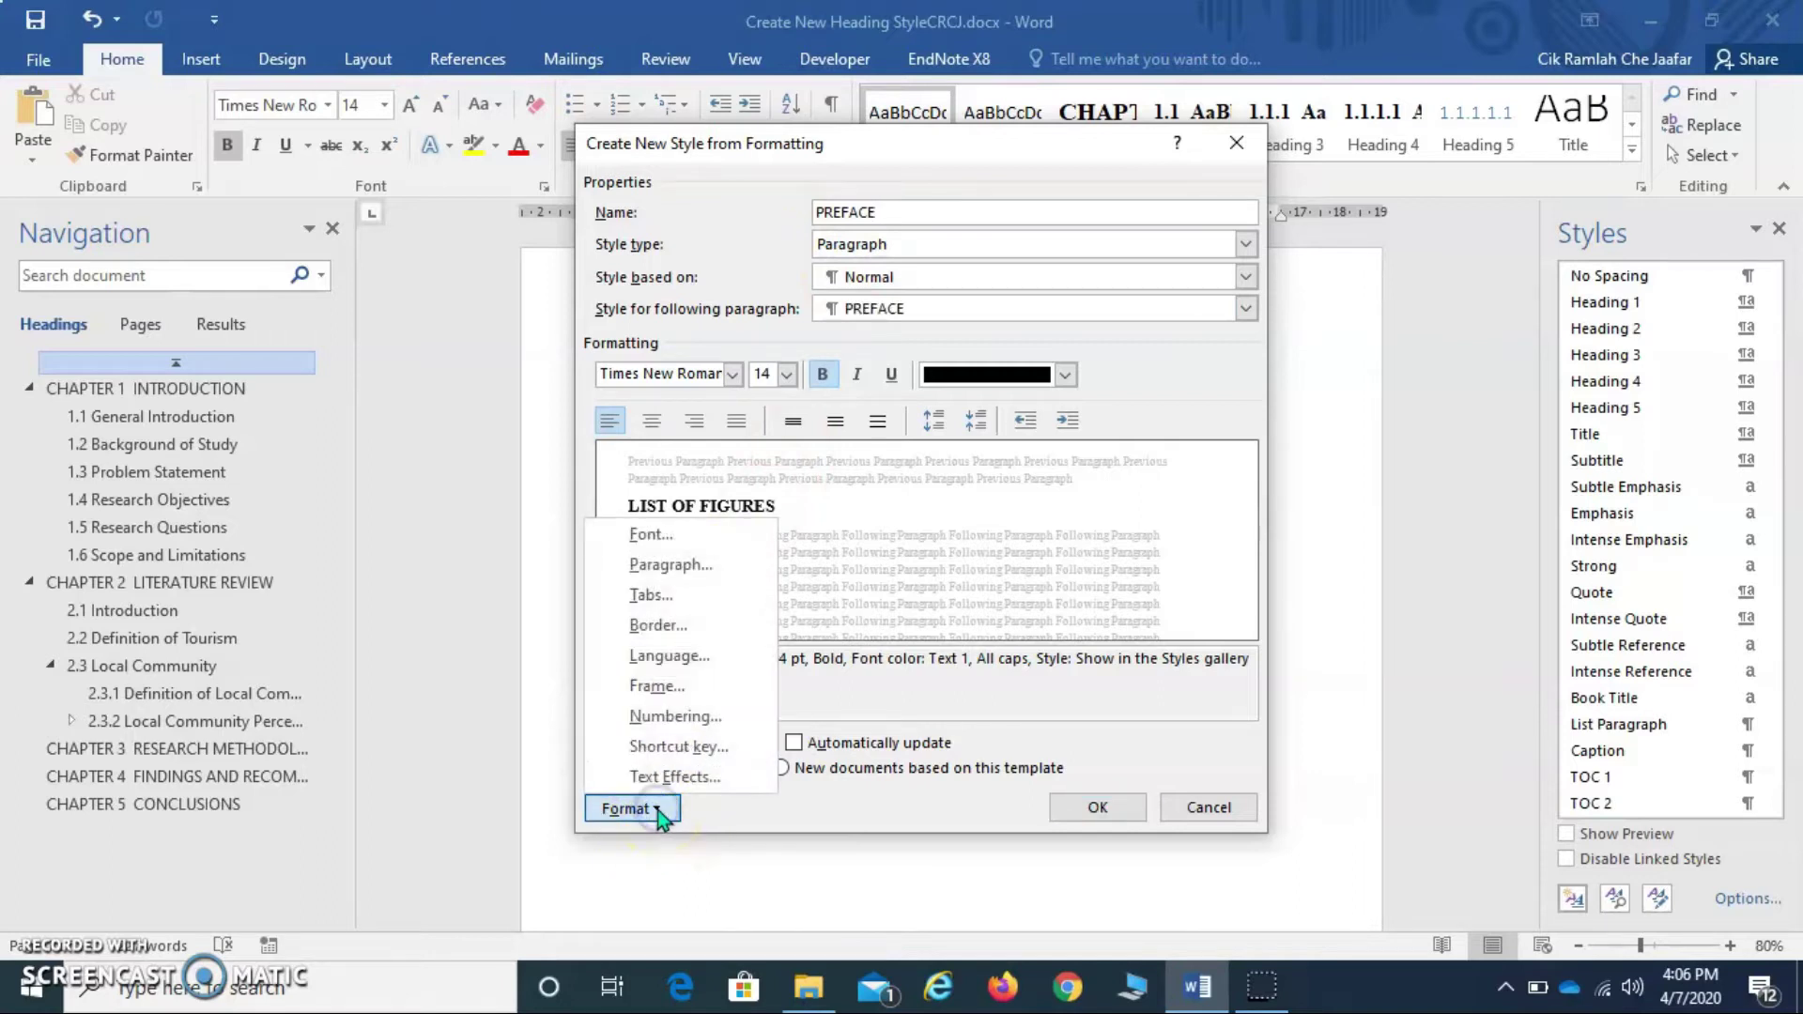
{"action": "left_click", "coordinate": [683, 567]}
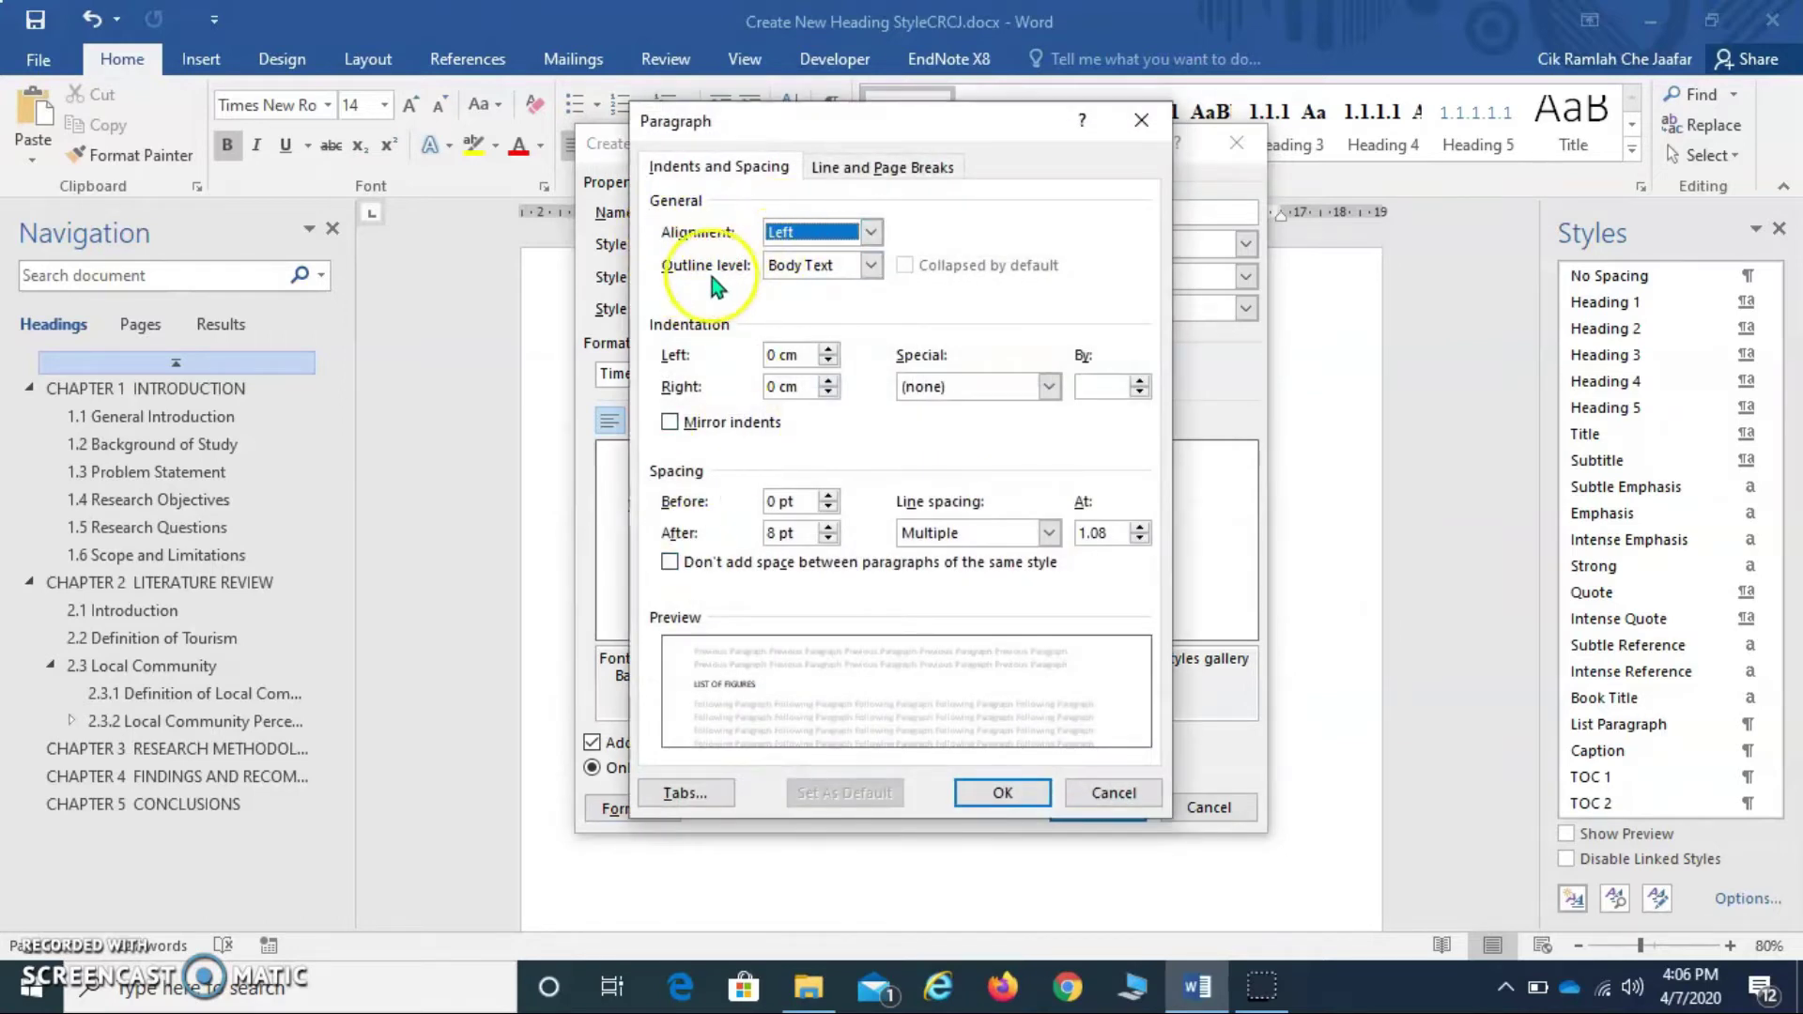
{"action": "left_click", "coordinate": [870, 266]}
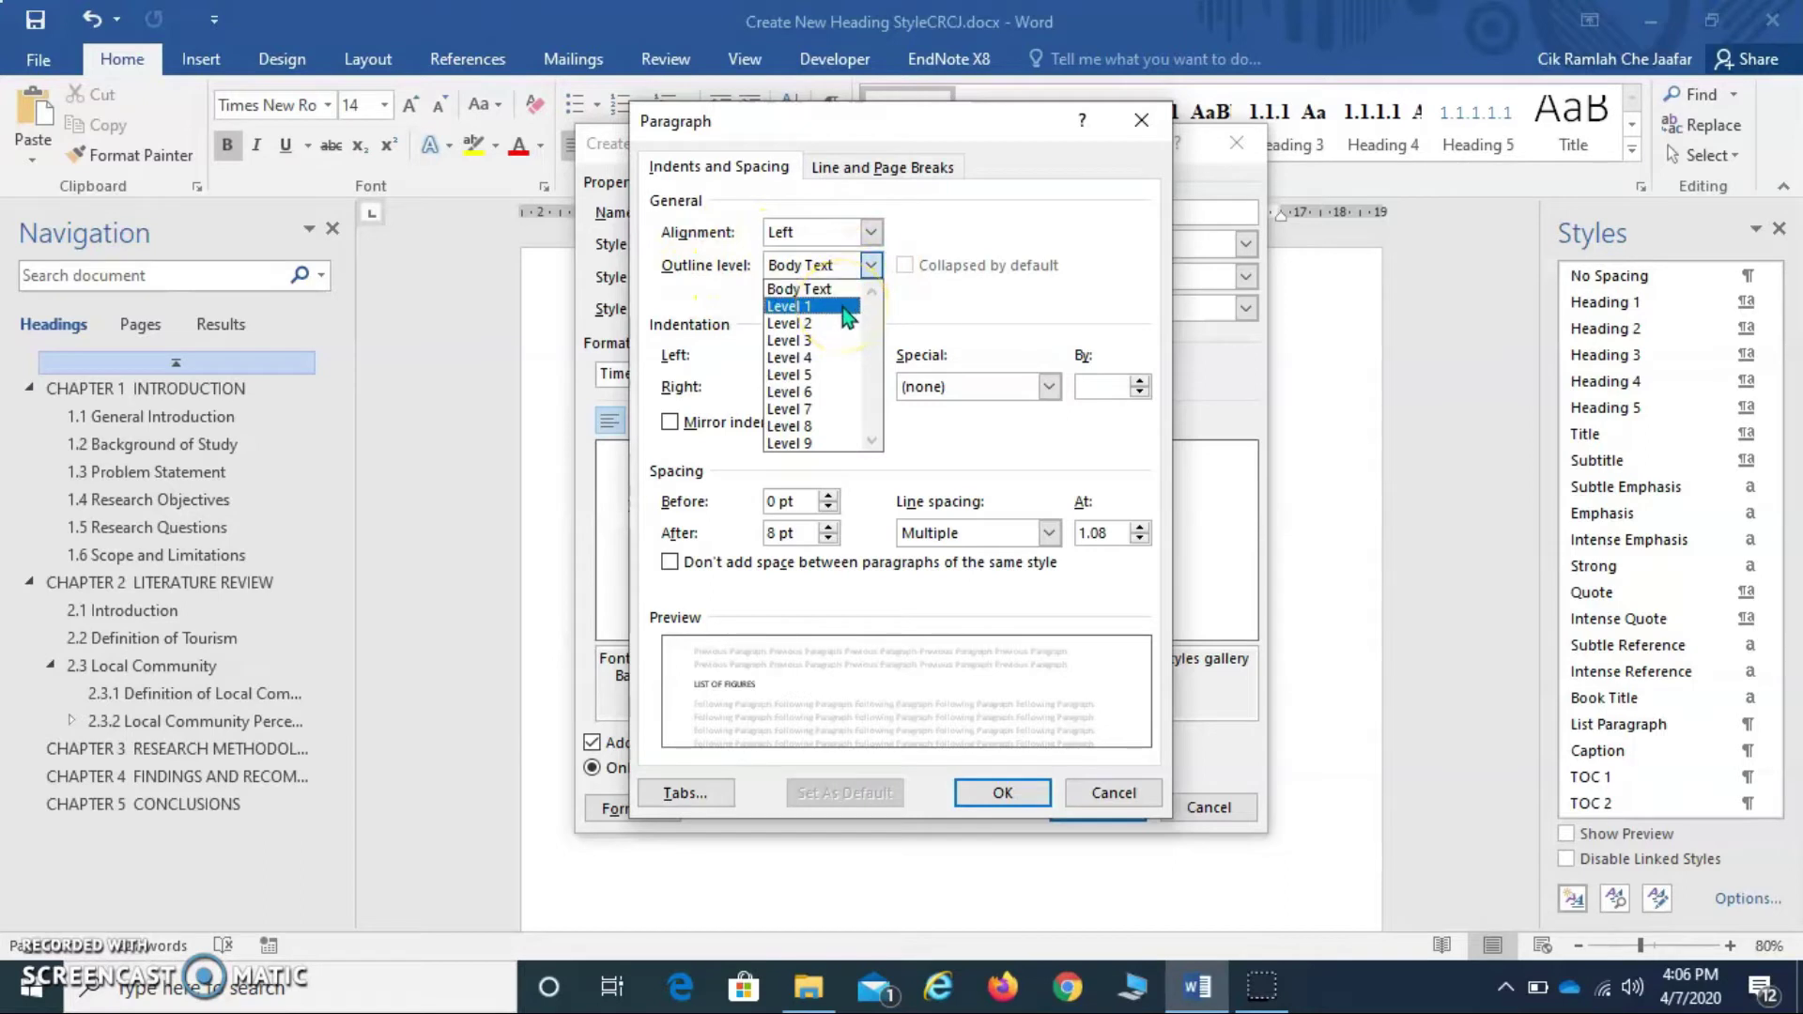
{"action": "left_click", "coordinate": [842, 307]}
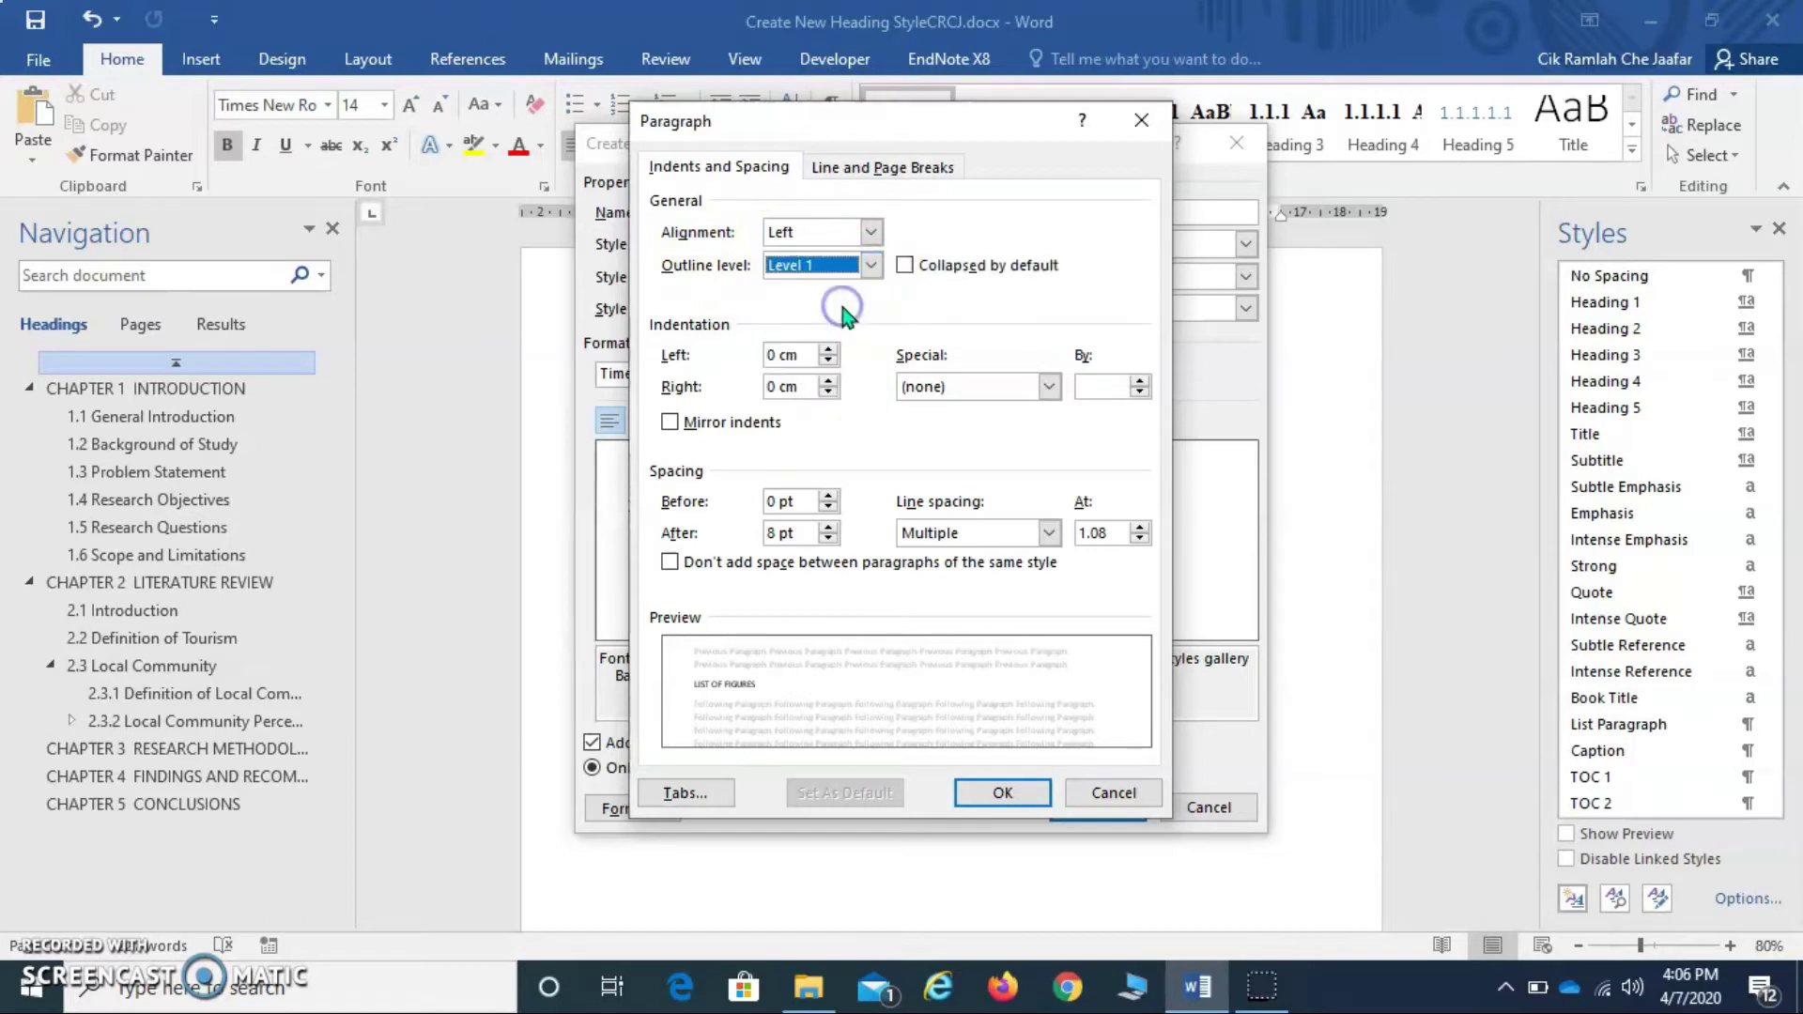
{"action": "left_click", "coordinate": [1000, 791]}
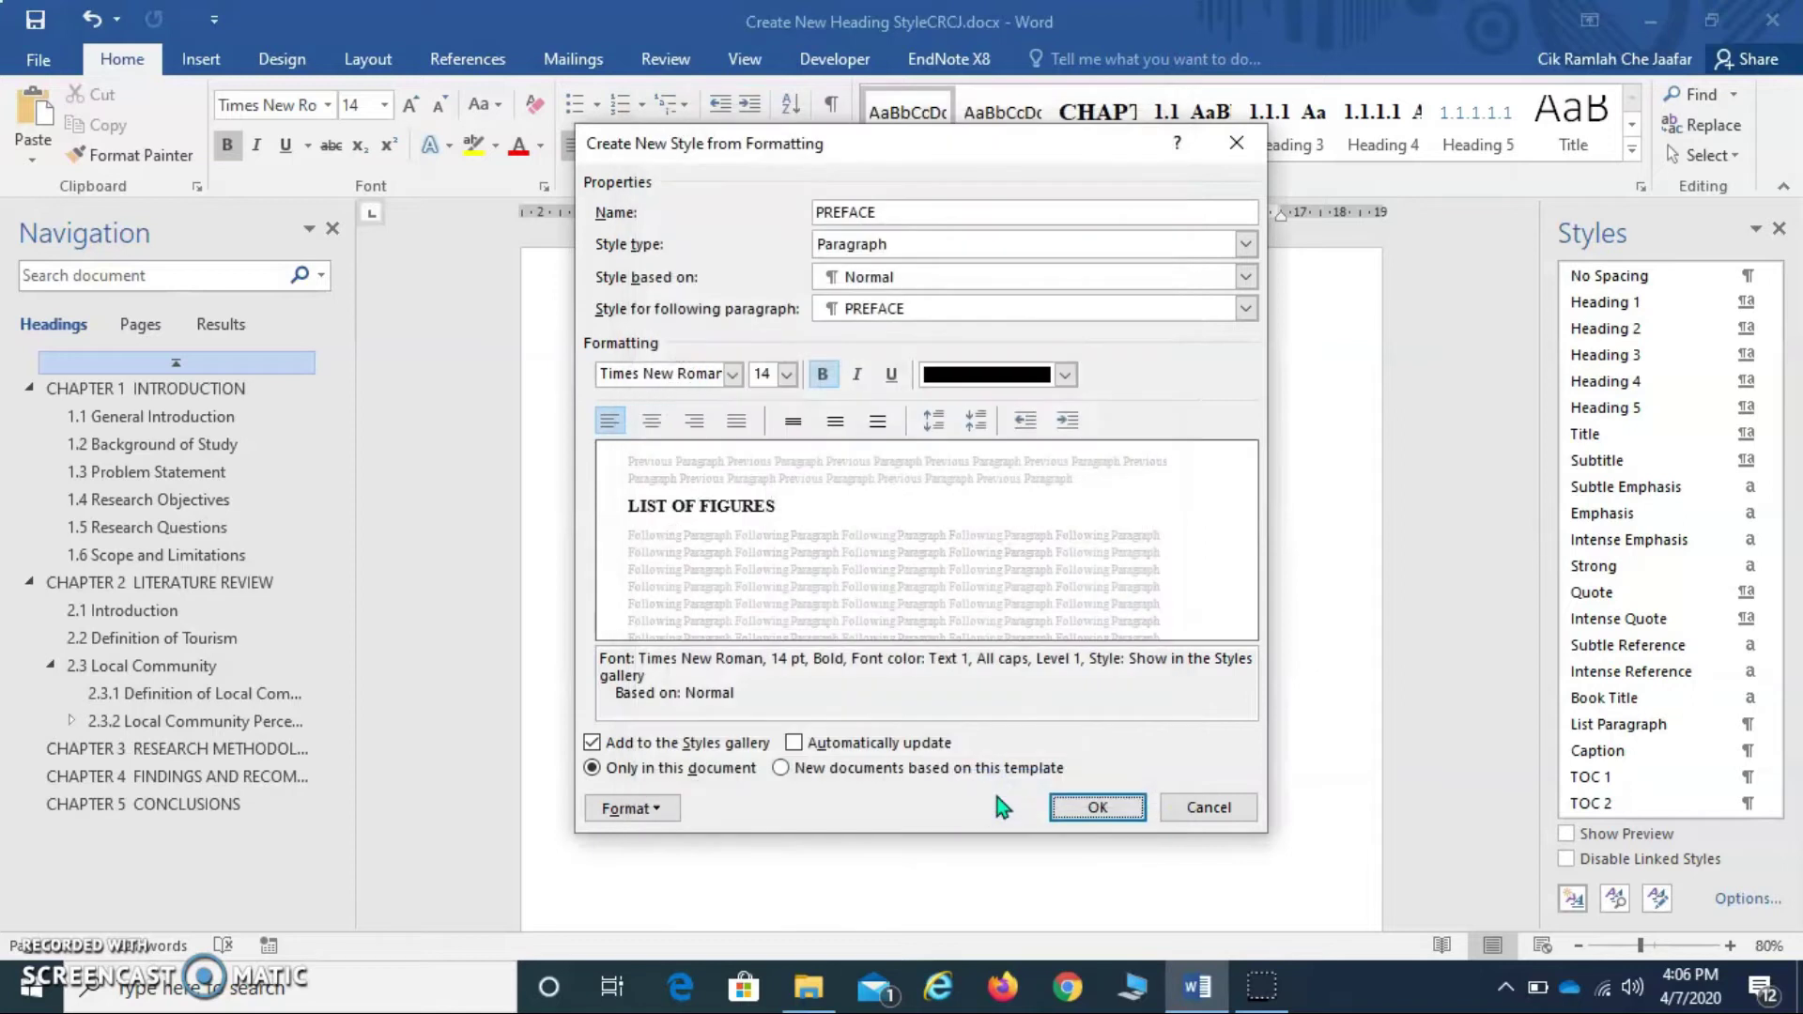
- Make the PREFACE style update automatically and save it
{"action": "left_click", "coordinate": [700, 809]}
{"action": "left_click", "coordinate": [791, 742]}
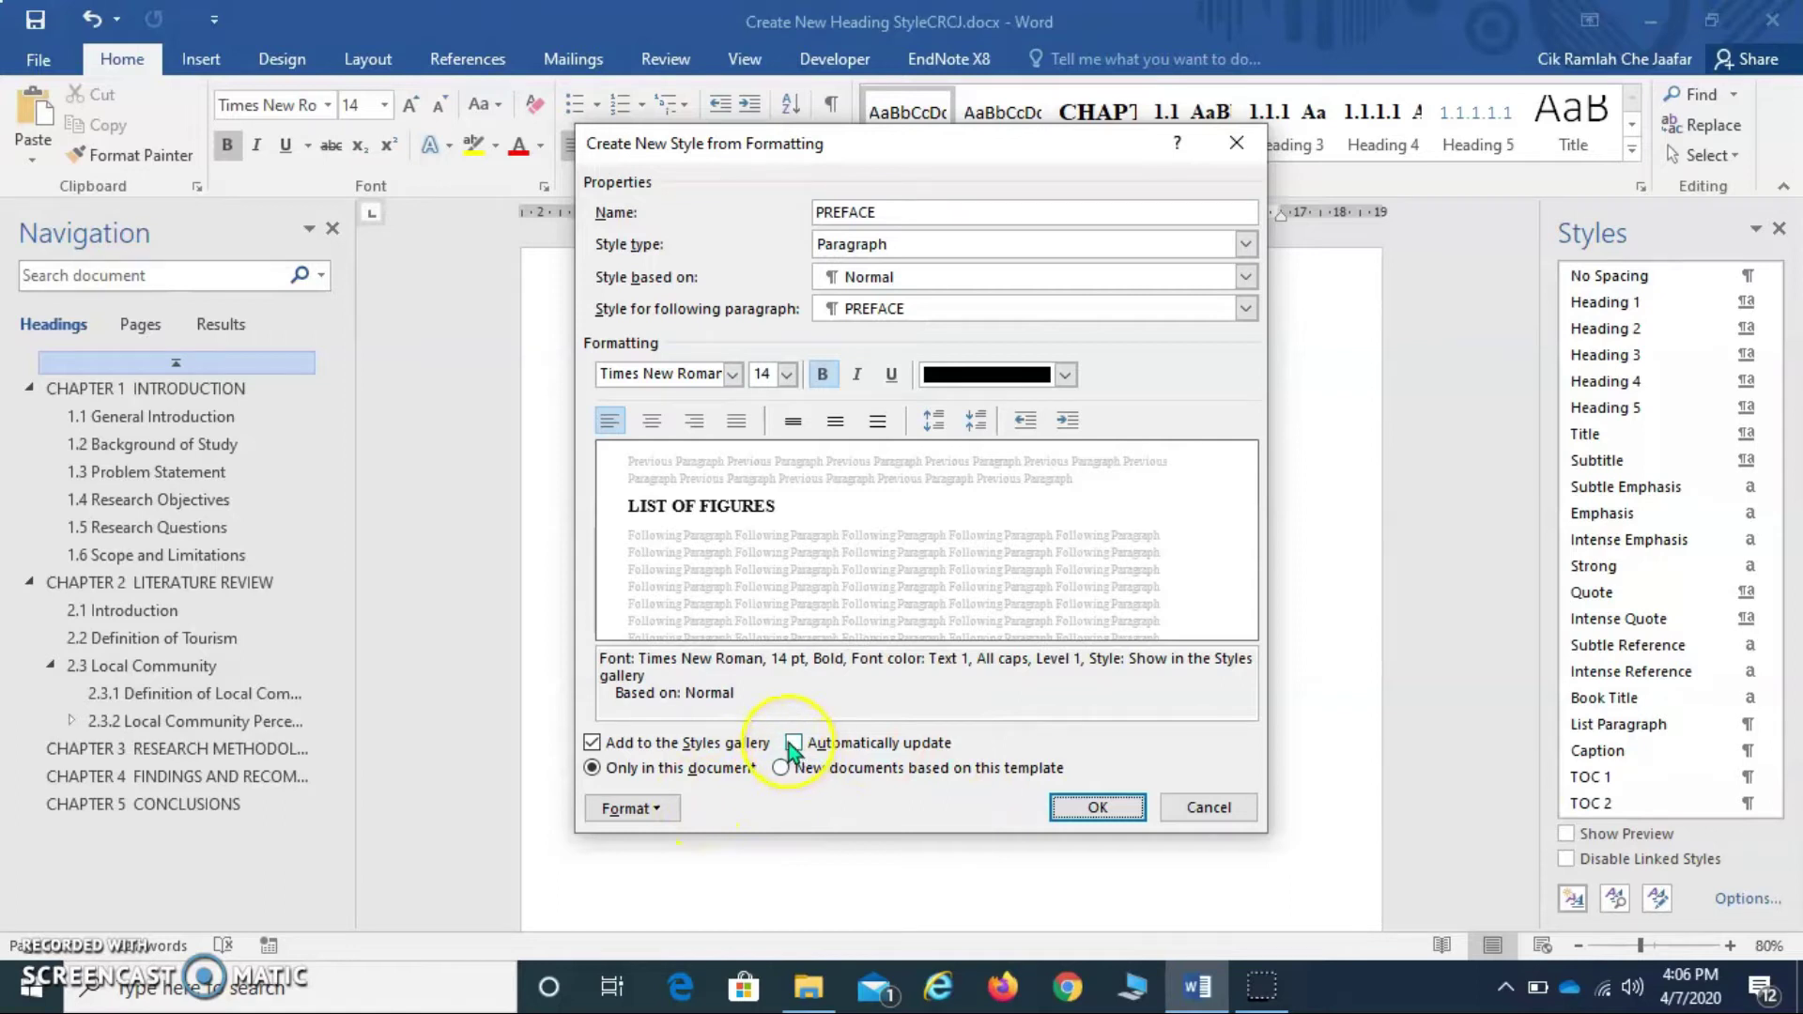
{"action": "left_click", "coordinate": [794, 743]}
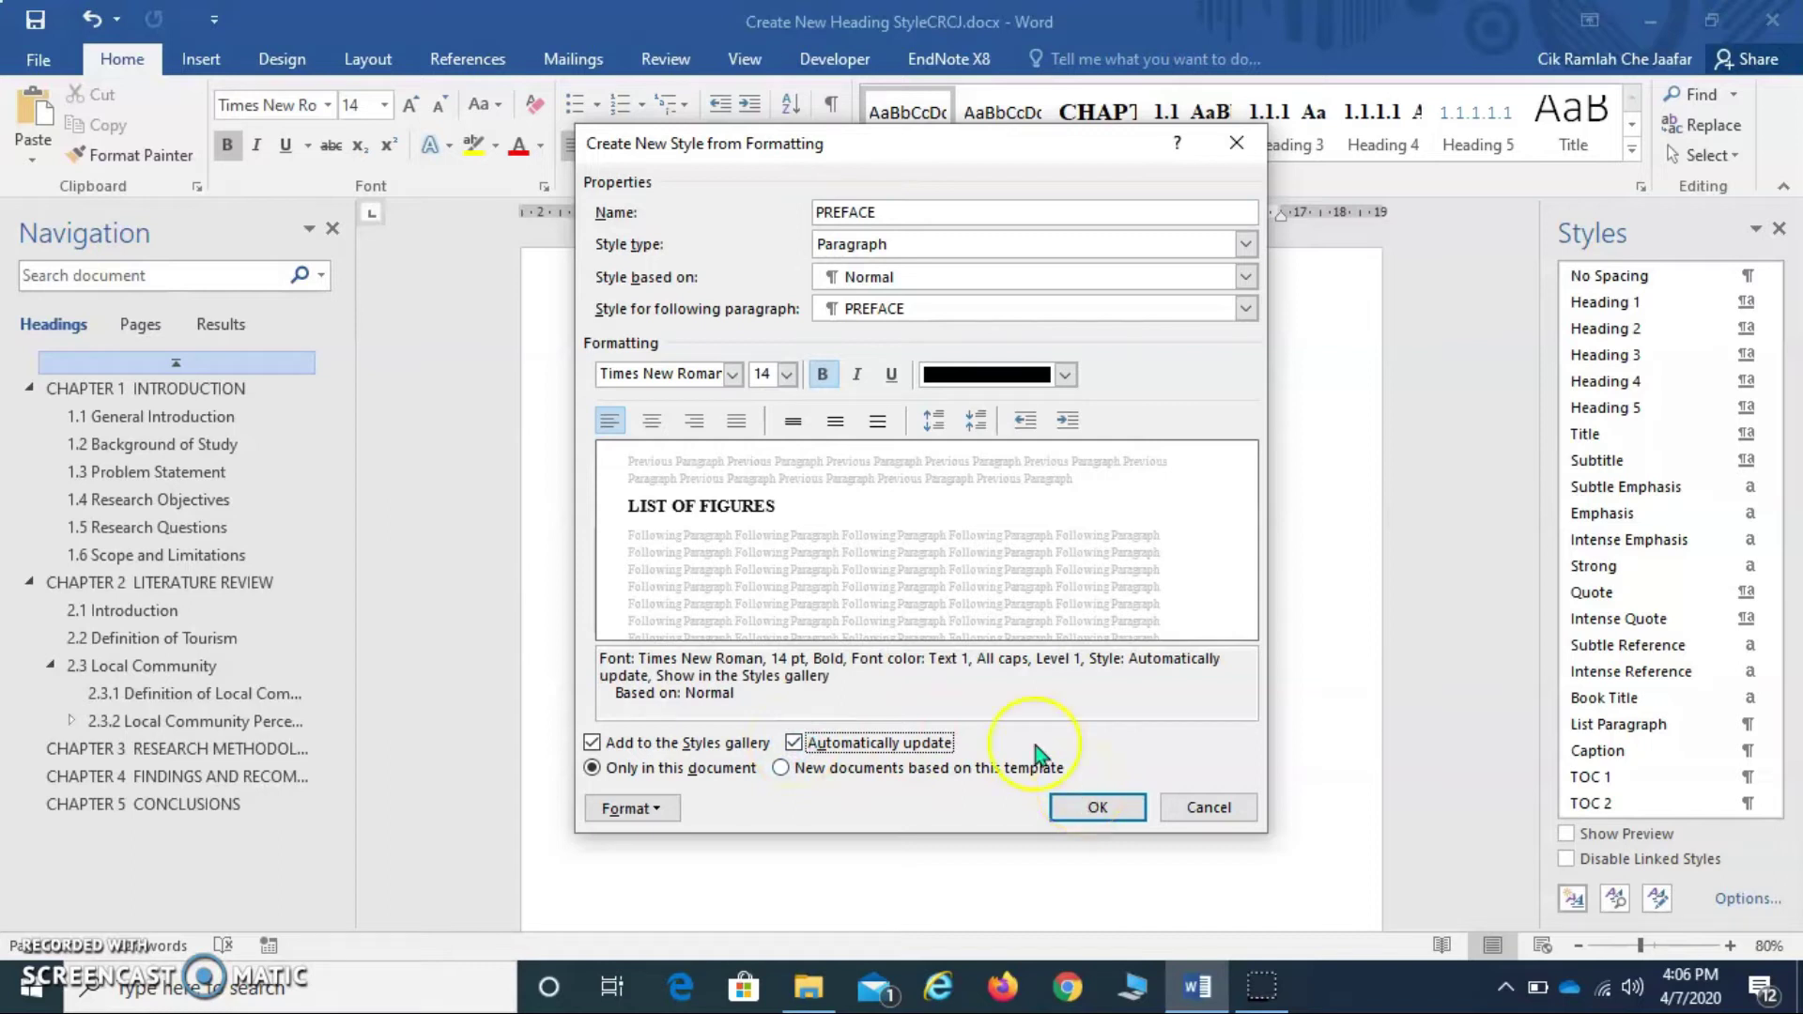
{"action": "left_click", "coordinate": [1096, 809]}
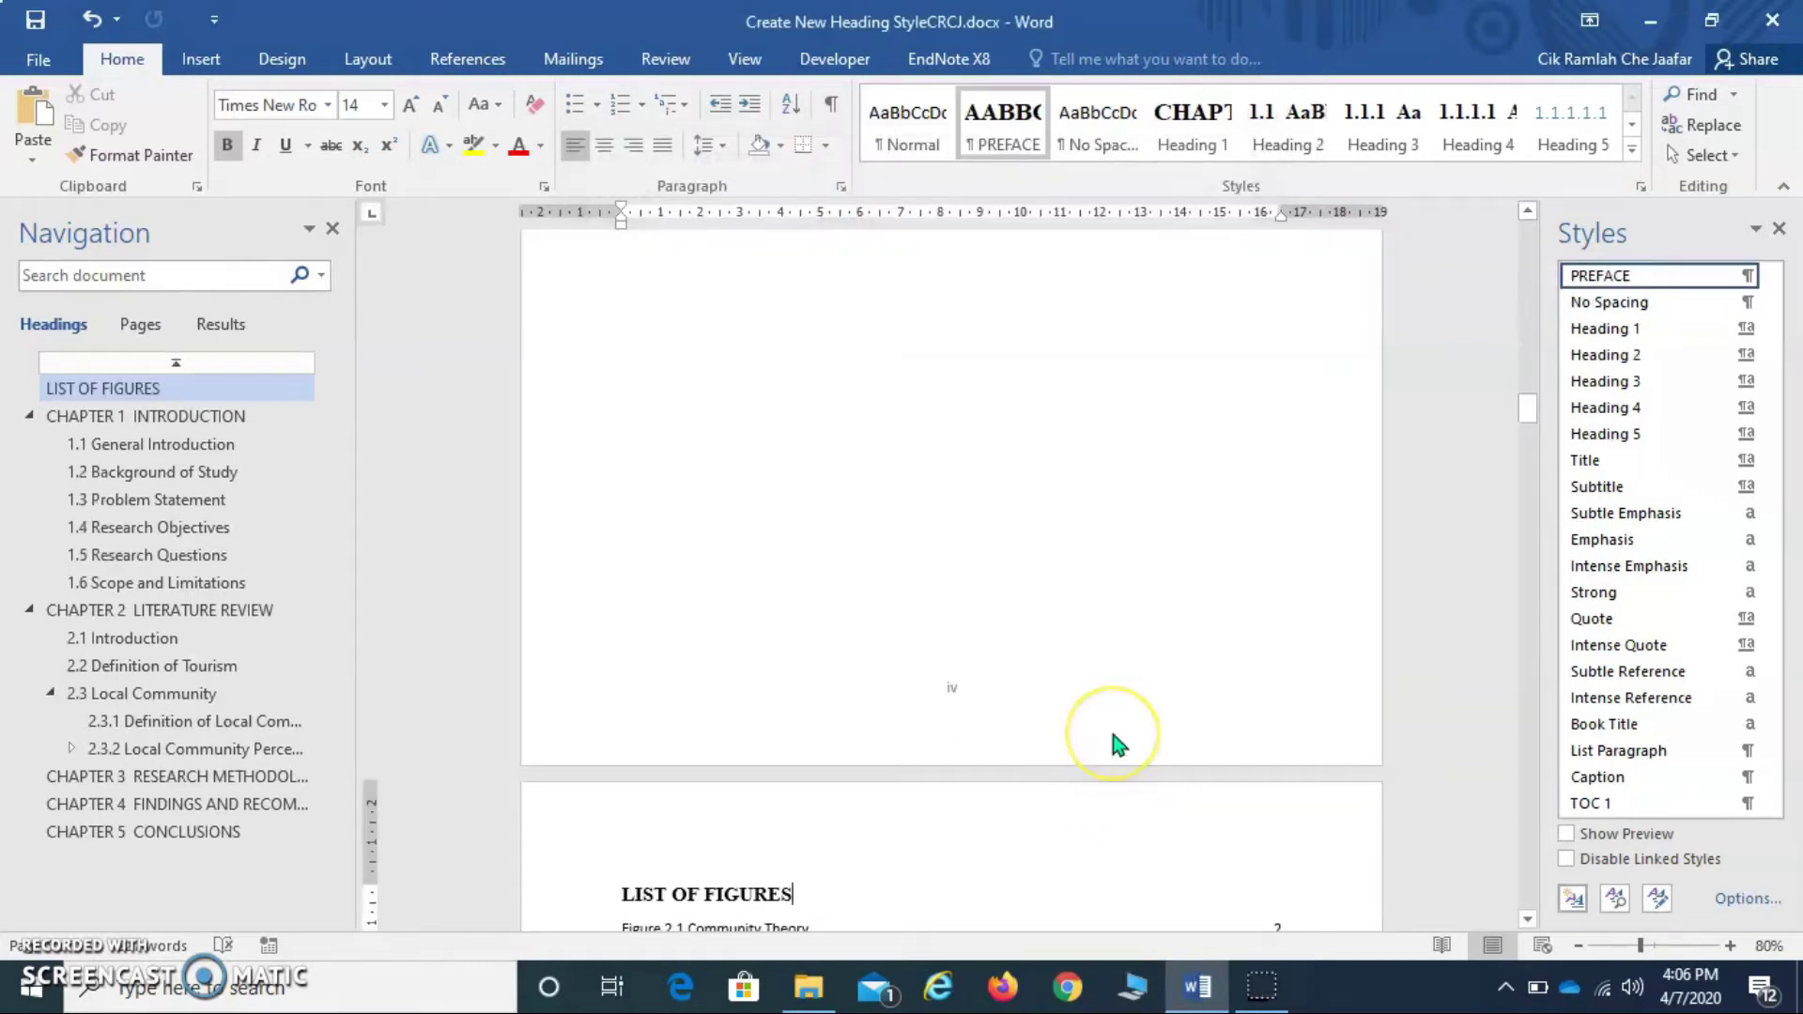
- Return to the PREFACE page and open the PREFACE style's dropdown in the Styles pane
{"action": "scroll", "coordinate": [1115, 743], "scroll_direction": "up", "scroll_amount": 3}
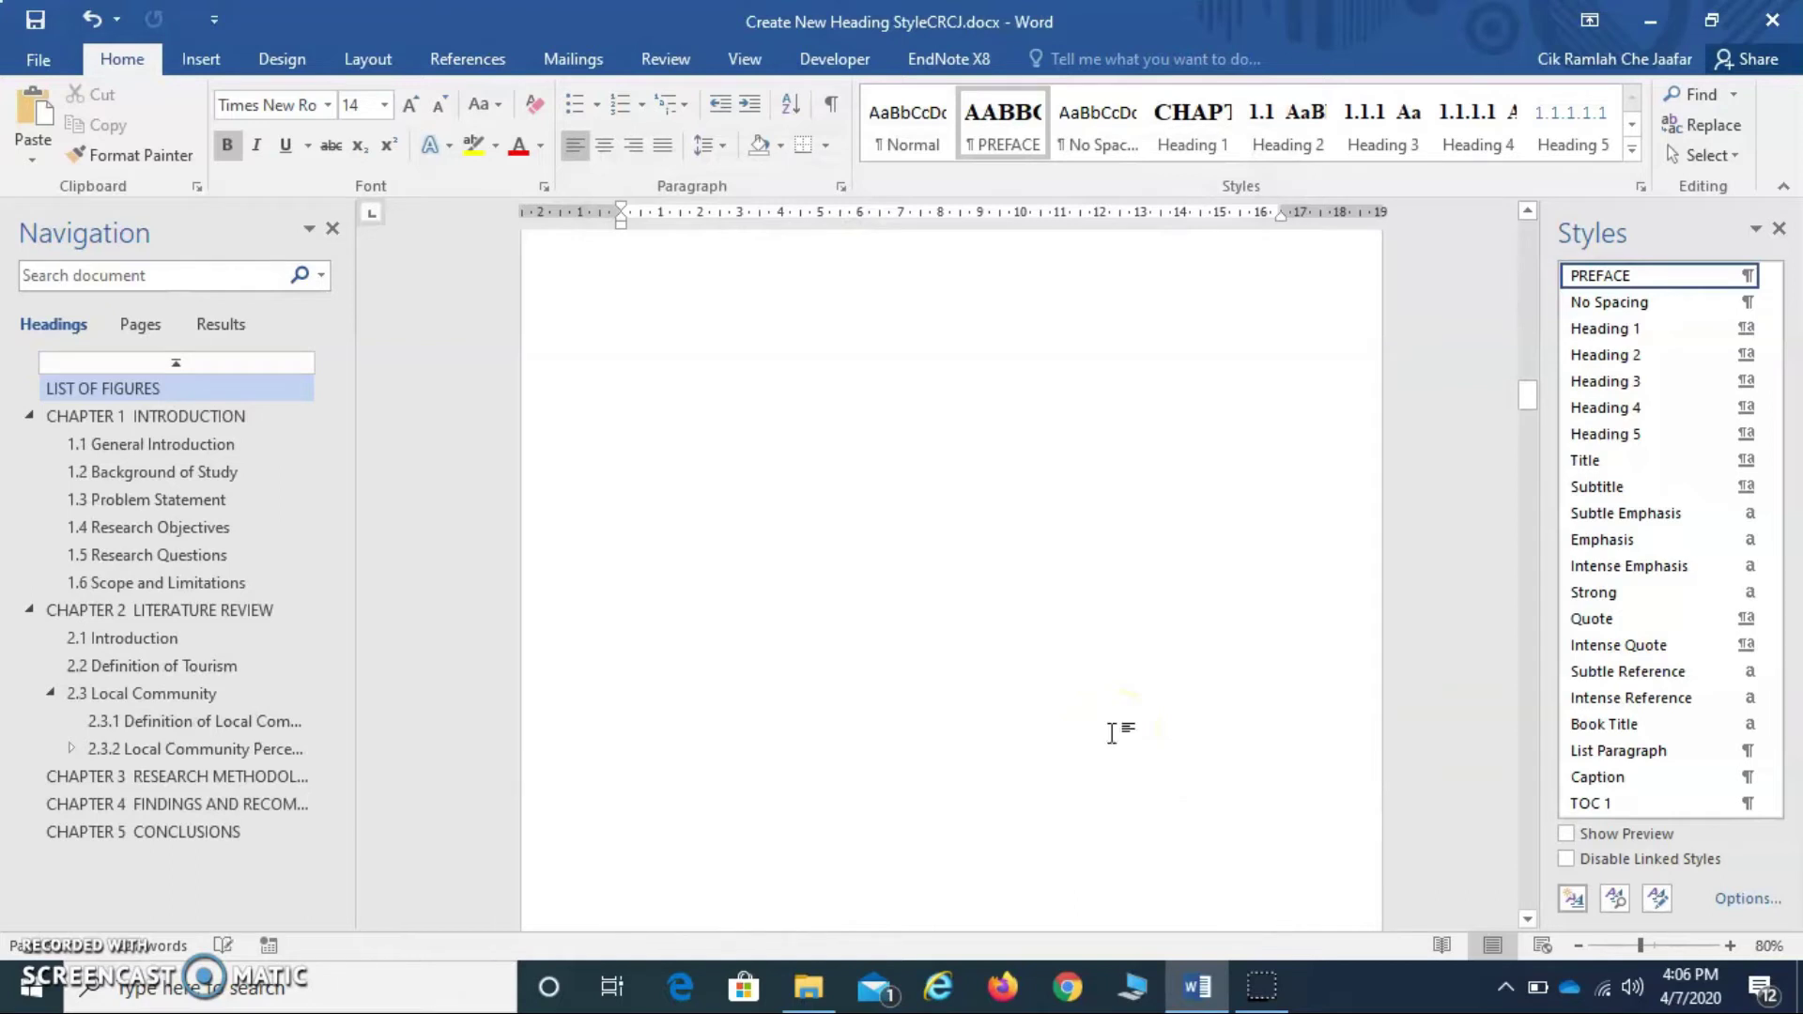
{"action": "scroll", "coordinate": [1116, 732], "scroll_direction": "up", "scroll_amount": 5}
{"action": "scroll", "coordinate": [1116, 730], "scroll_direction": "up", "scroll_amount": 5}
{"action": "scroll", "coordinate": [1113, 731], "scroll_direction": "up", "scroll_amount": 5}
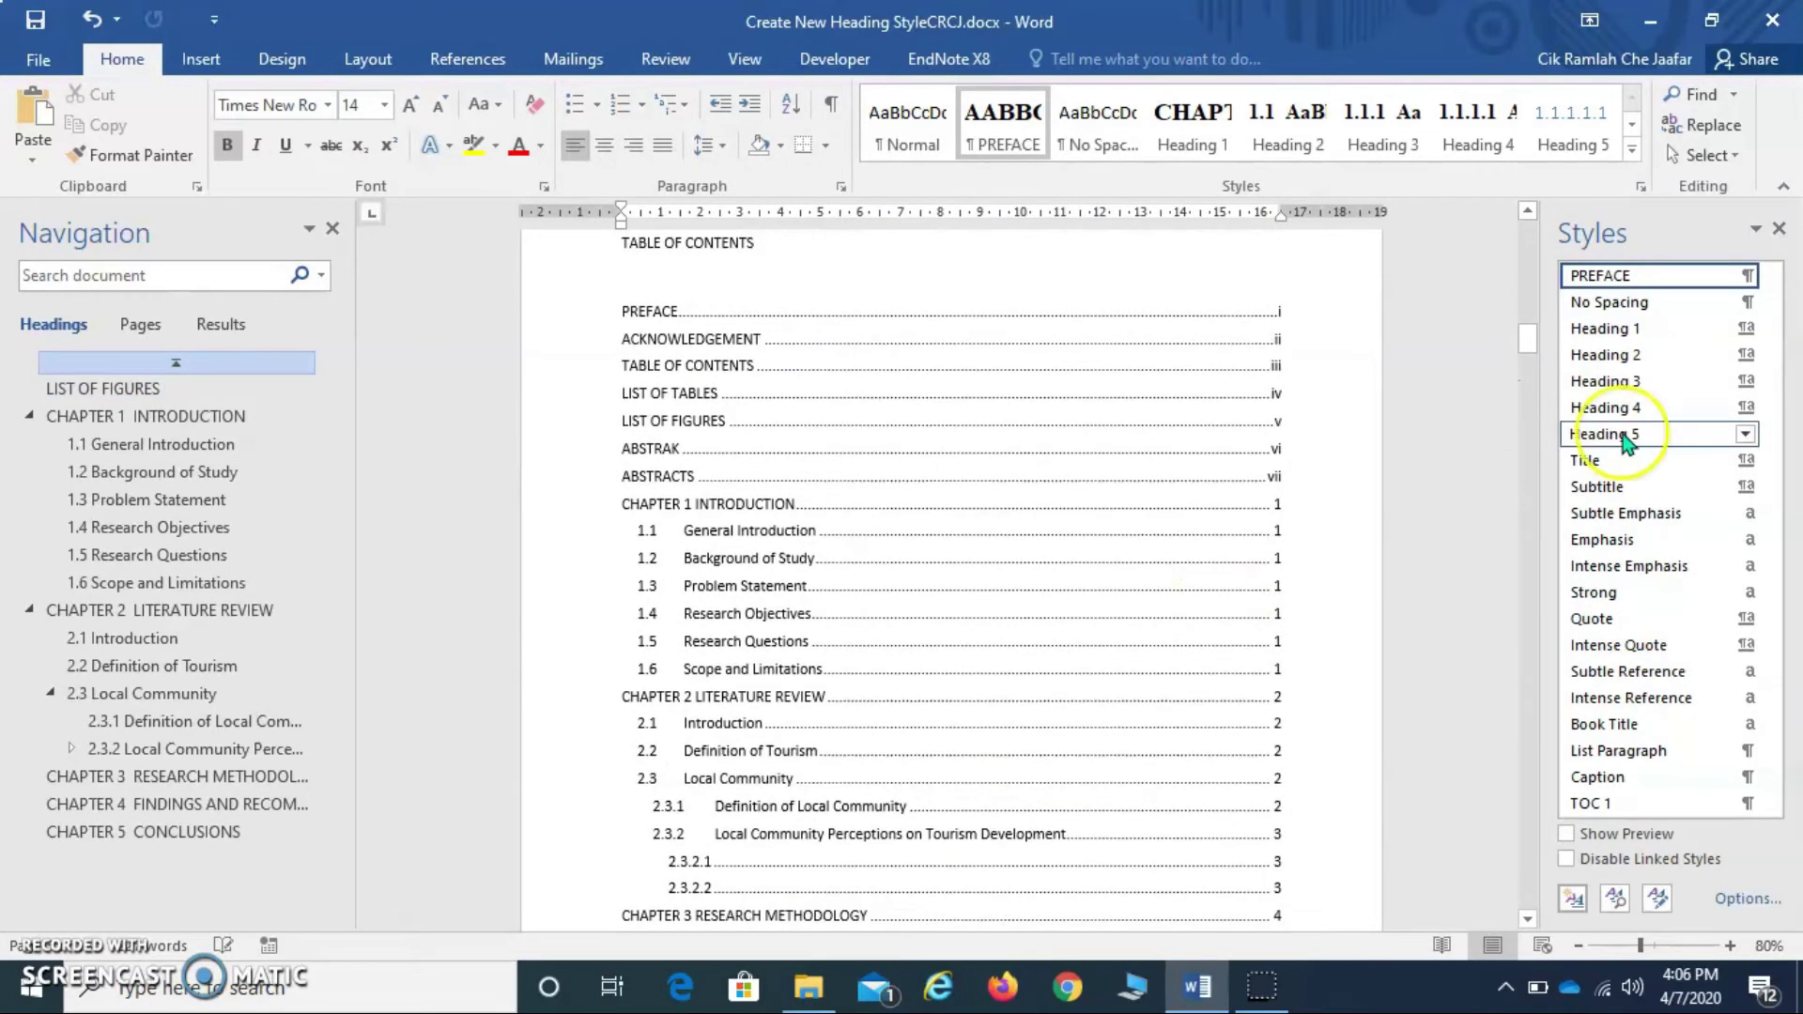
{"action": "scroll", "coordinate": [1502, 300], "scroll_direction": "up", "scroll_amount": 5}
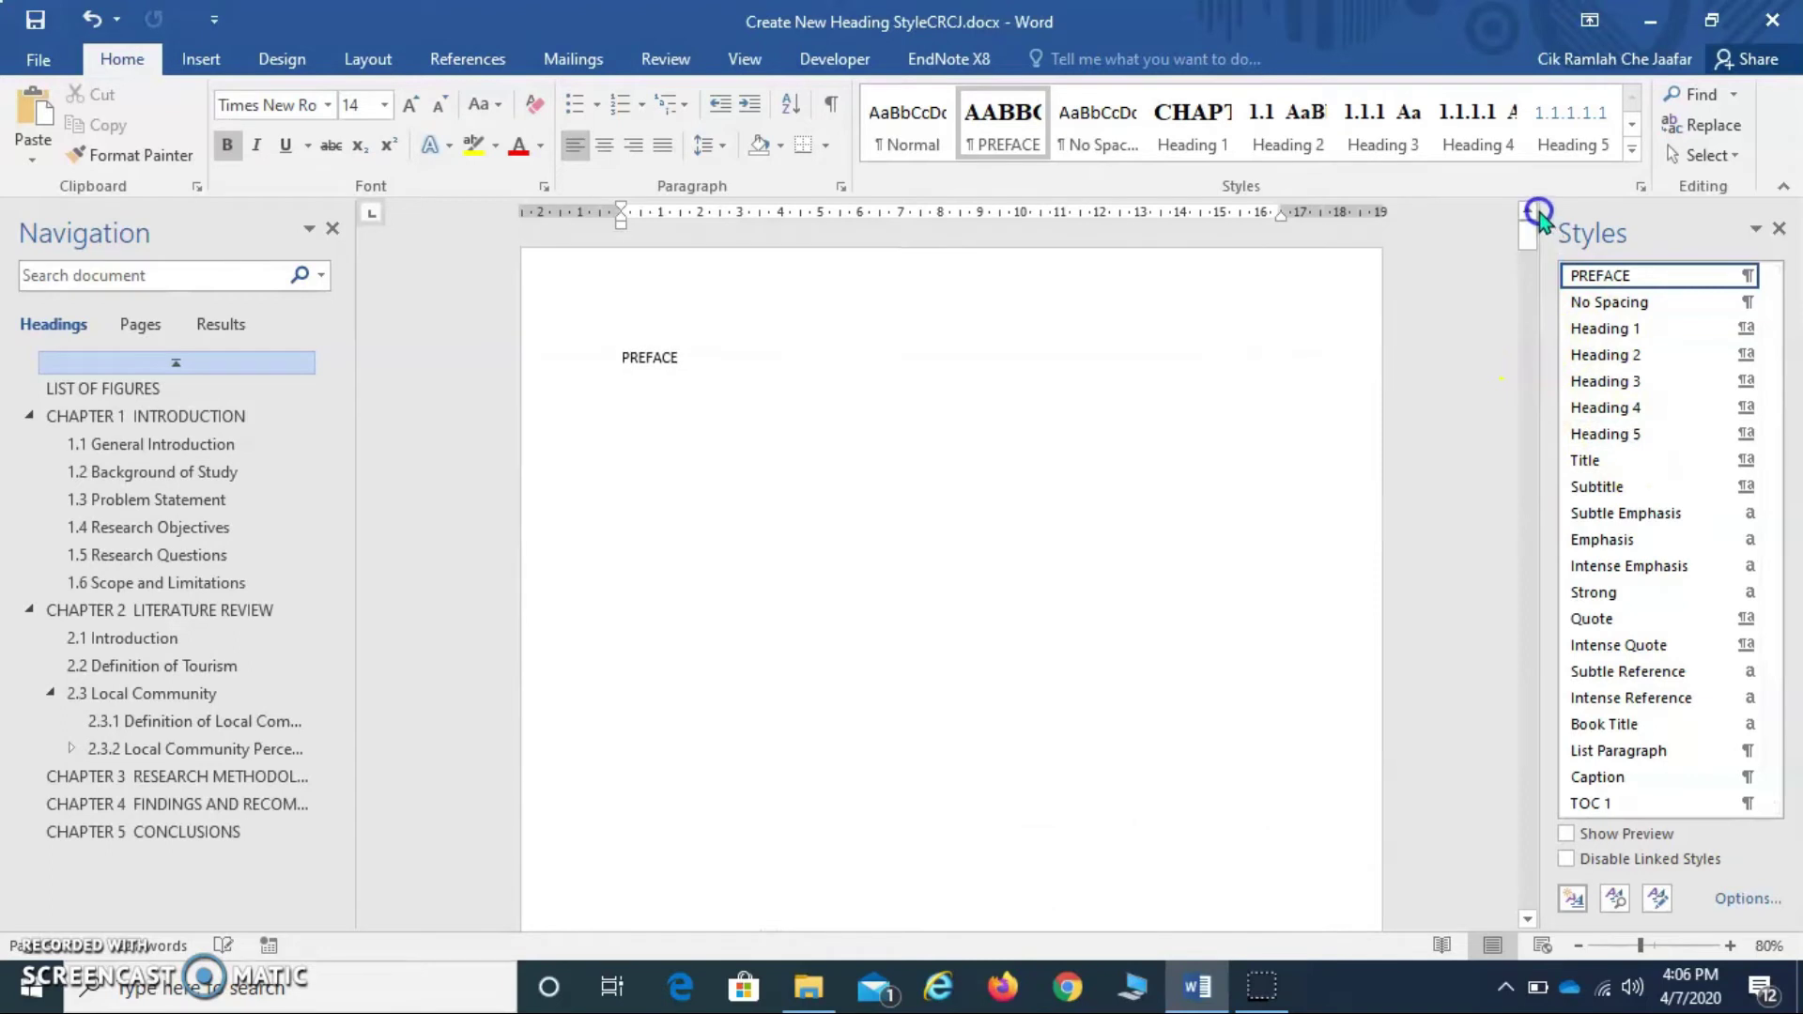
{"action": "mouse_move", "coordinate": [1654, 276]}
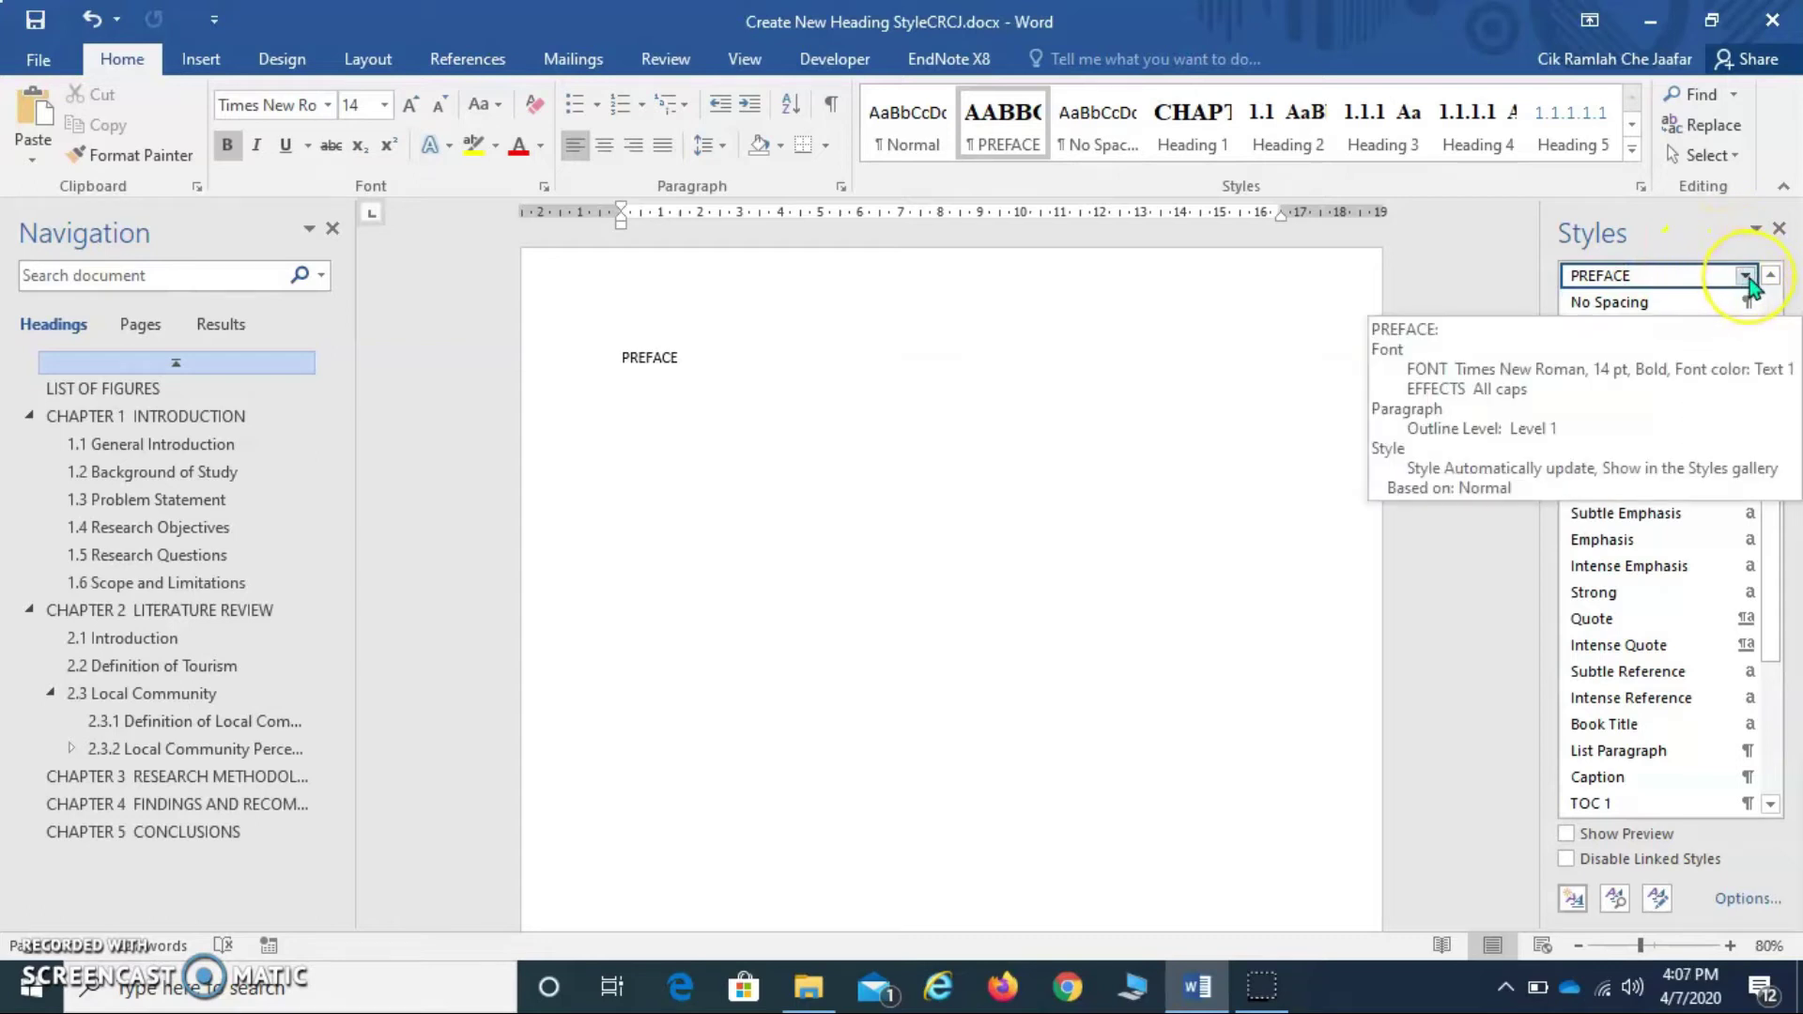
{"action": "left_click", "coordinate": [1745, 276]}
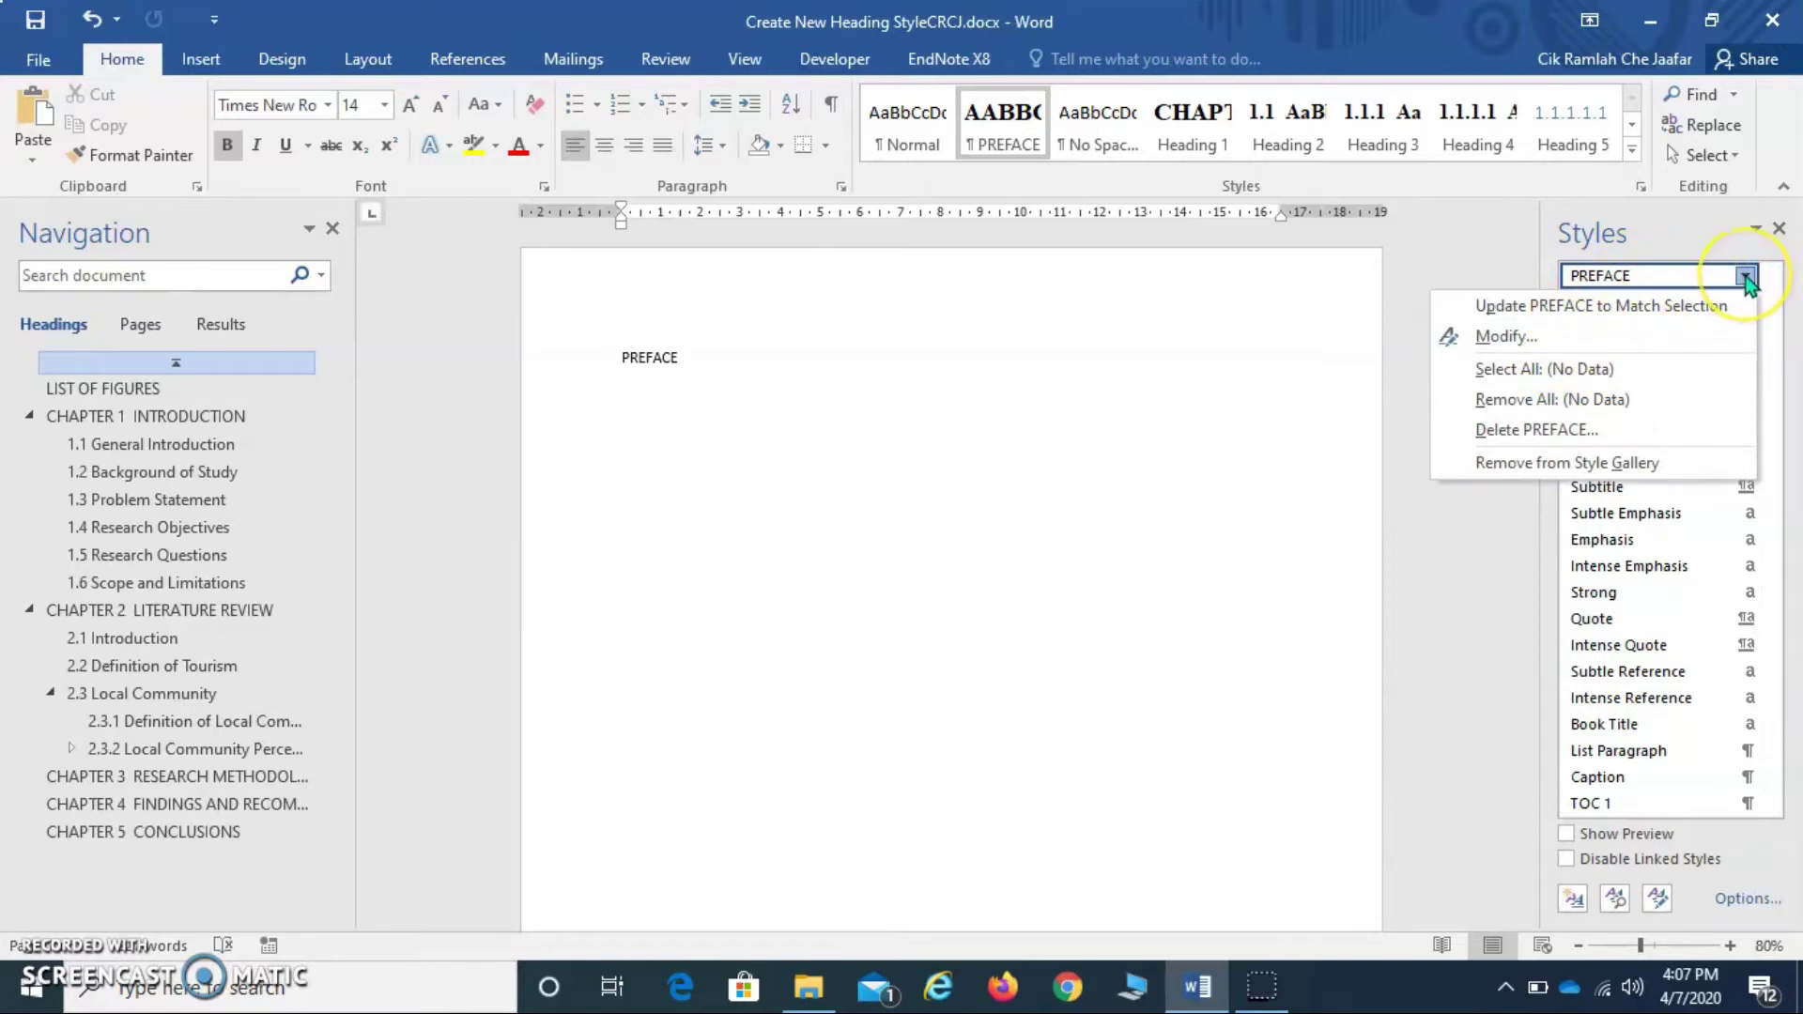
- Modify the PREFACE style to be centred, keeping Times New Roman 14 pt bold at Level 1
{"action": "left_click", "coordinate": [1505, 336]}
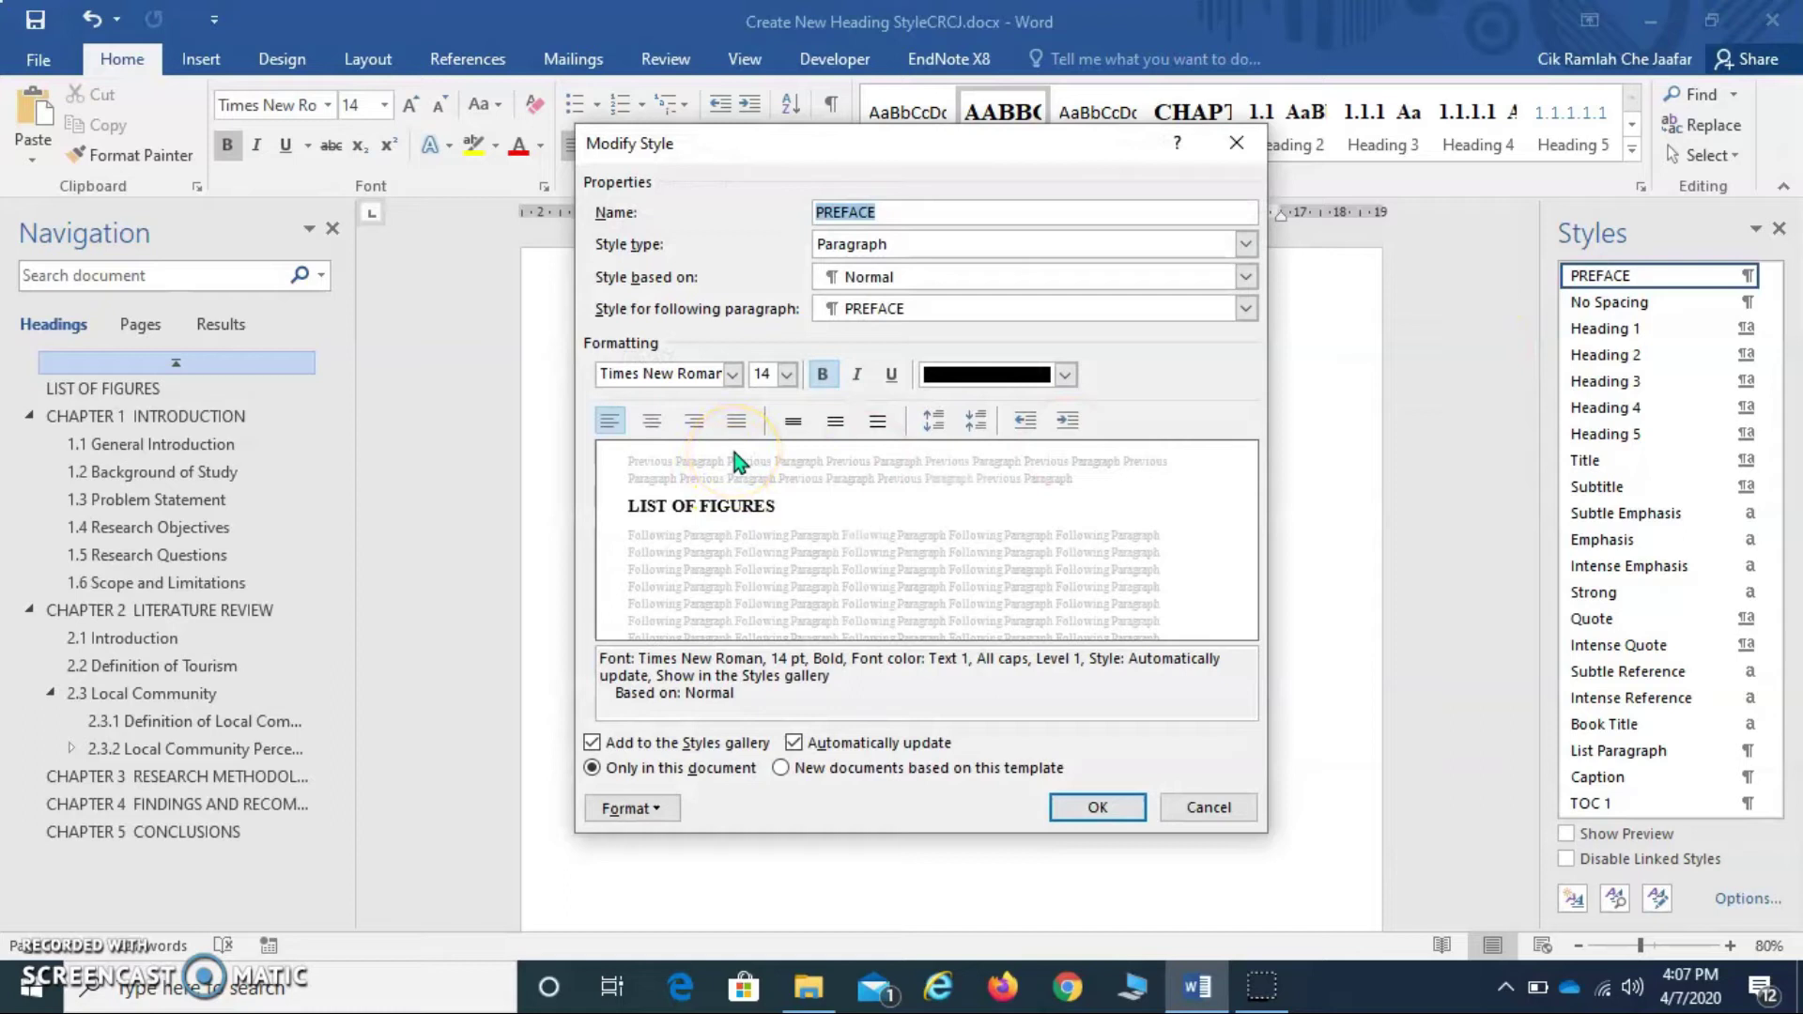
{"action": "left_click", "coordinate": [731, 376]}
{"action": "left_click", "coordinate": [826, 381]}
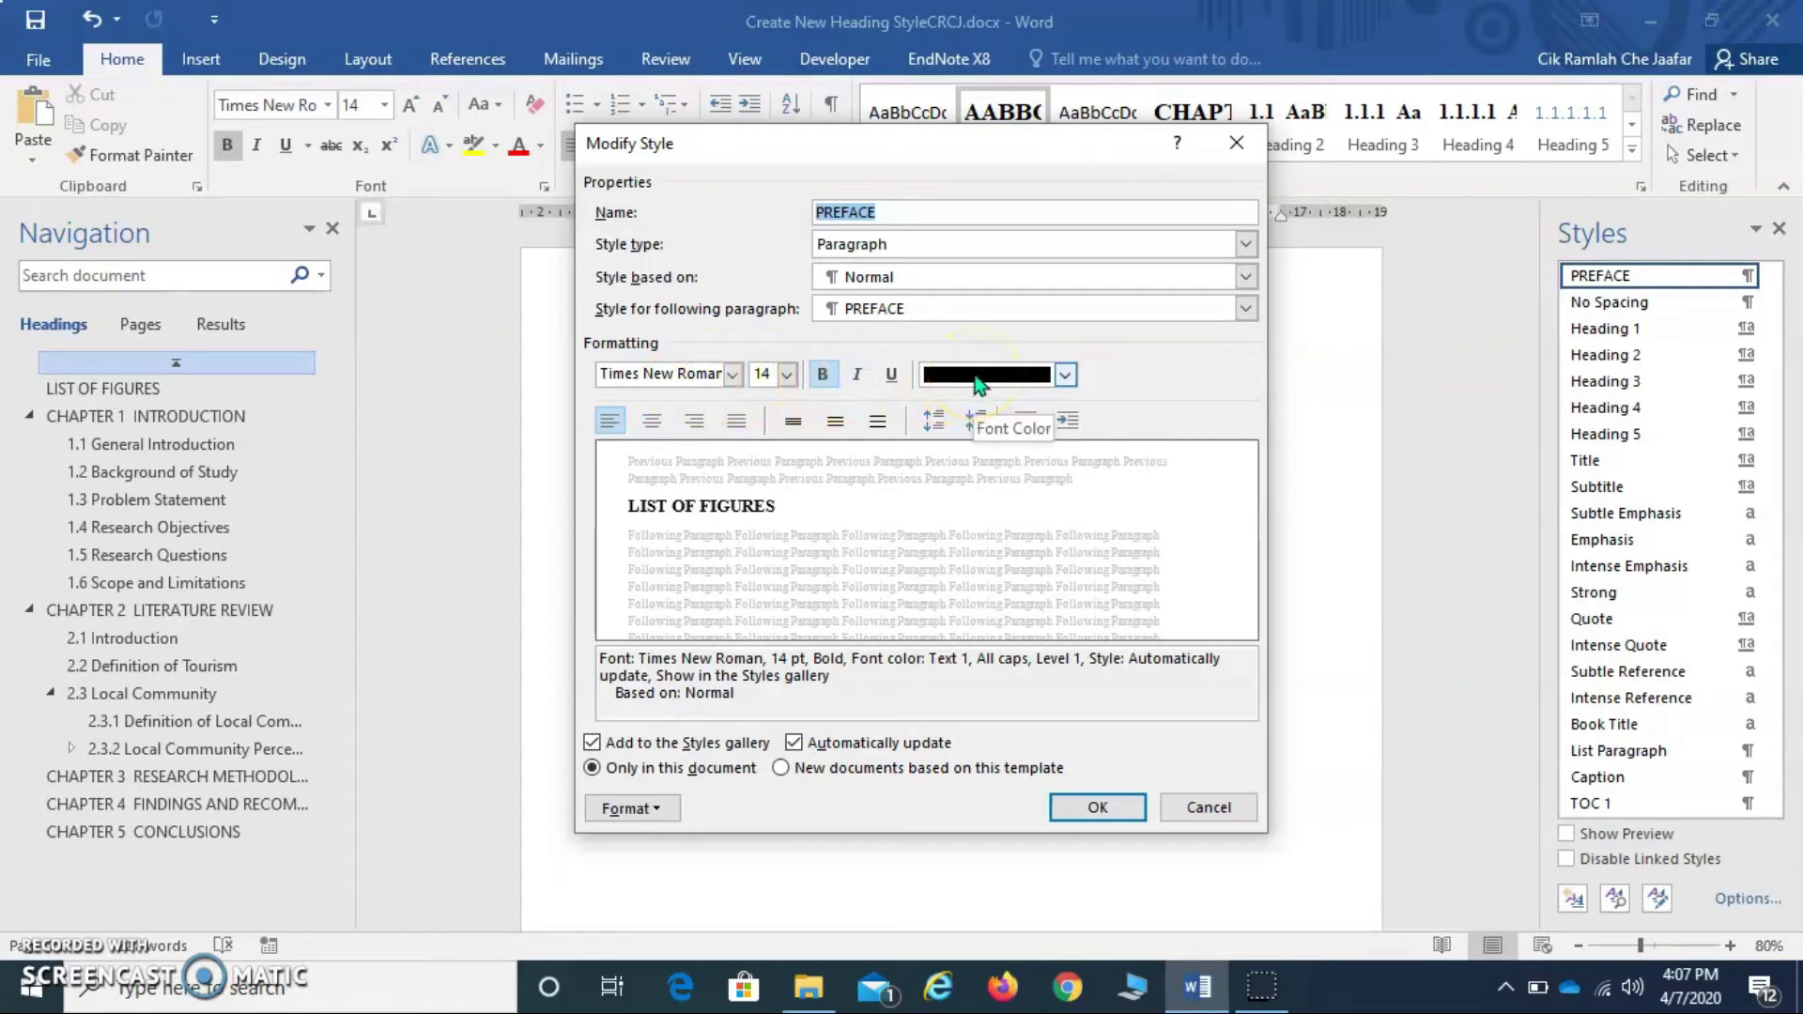
{"action": "left_click", "coordinate": [651, 420]}
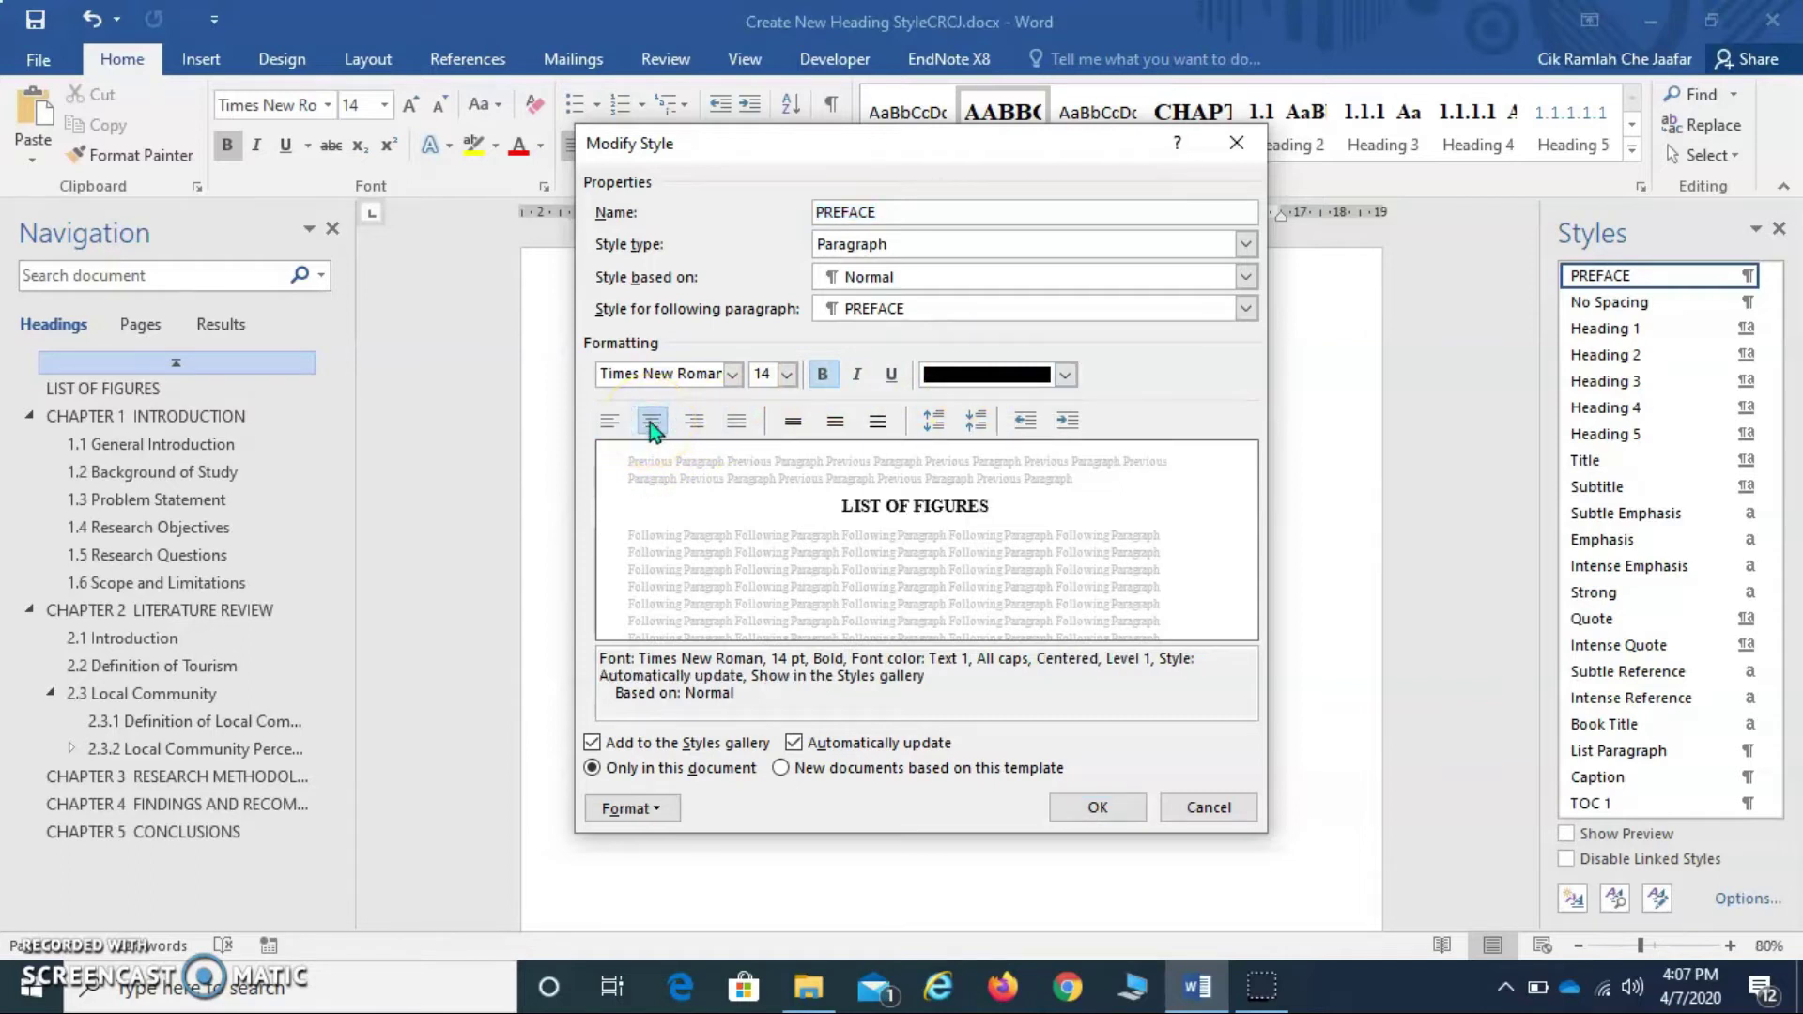
{"action": "left_click", "coordinate": [1099, 807]}
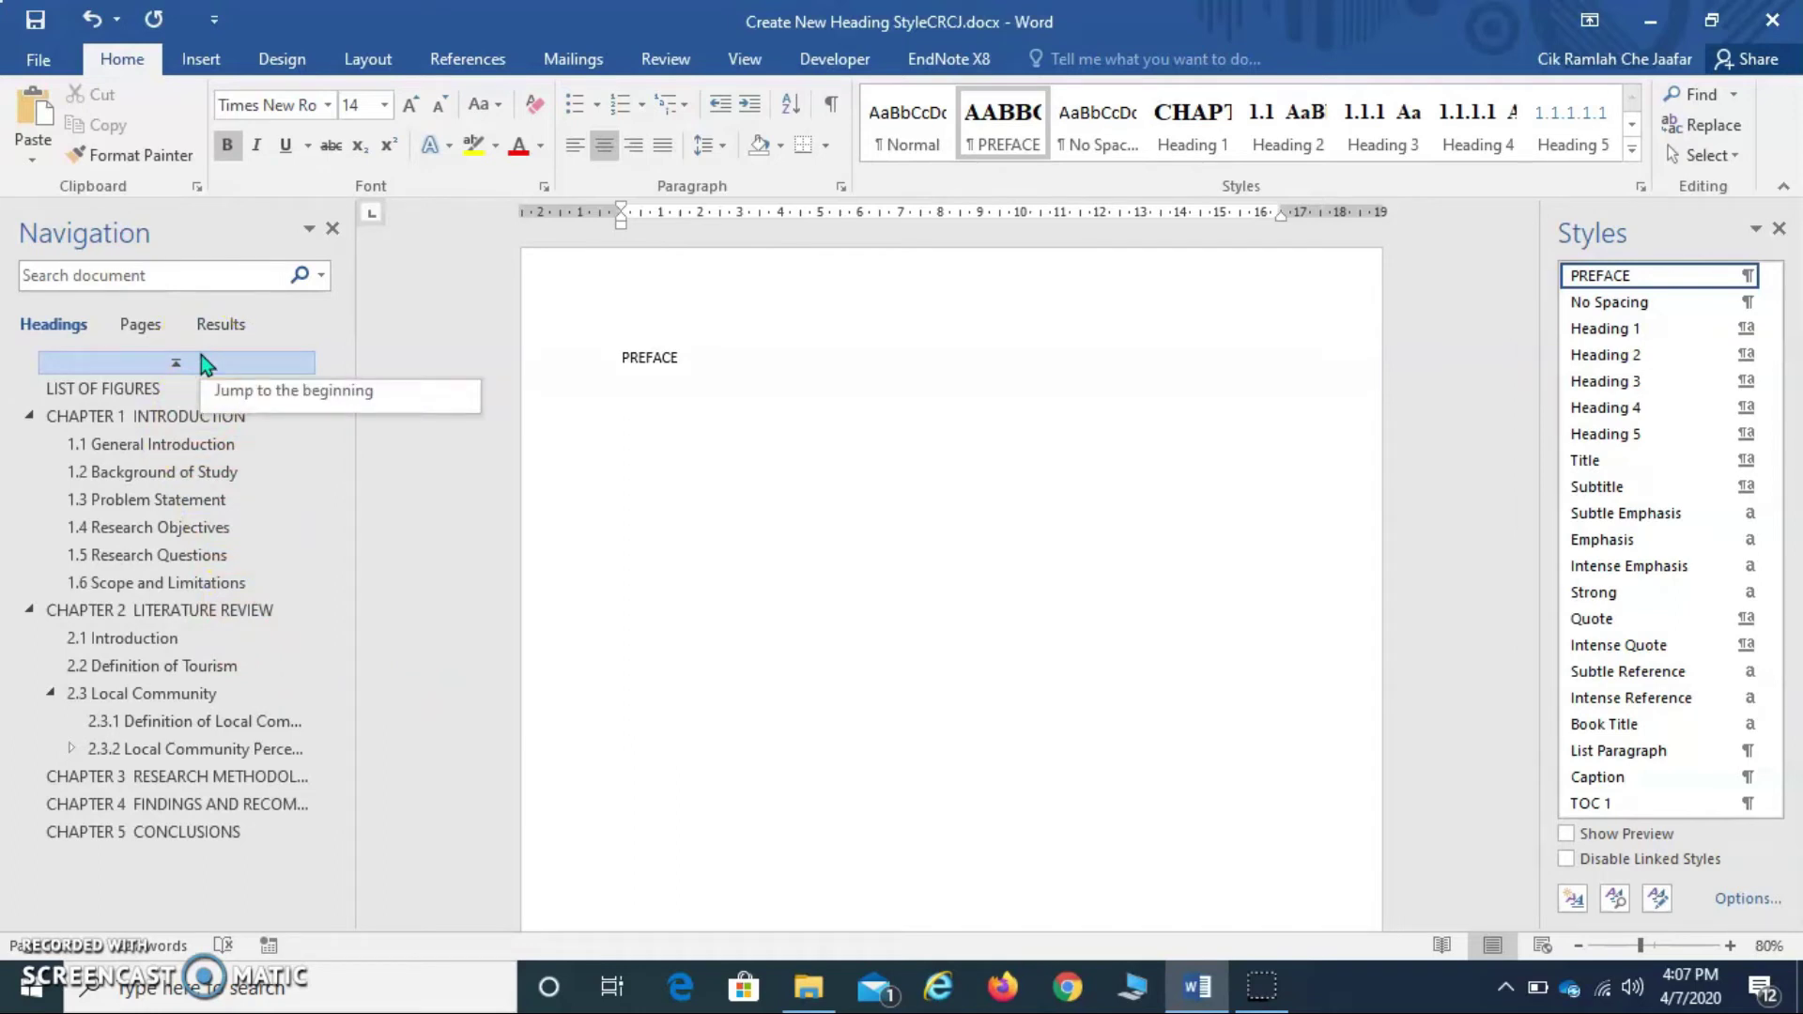
- Apply the PREFACE style to the PREFACE heading at the start of the document
{"action": "left_click", "coordinate": [141, 417]}
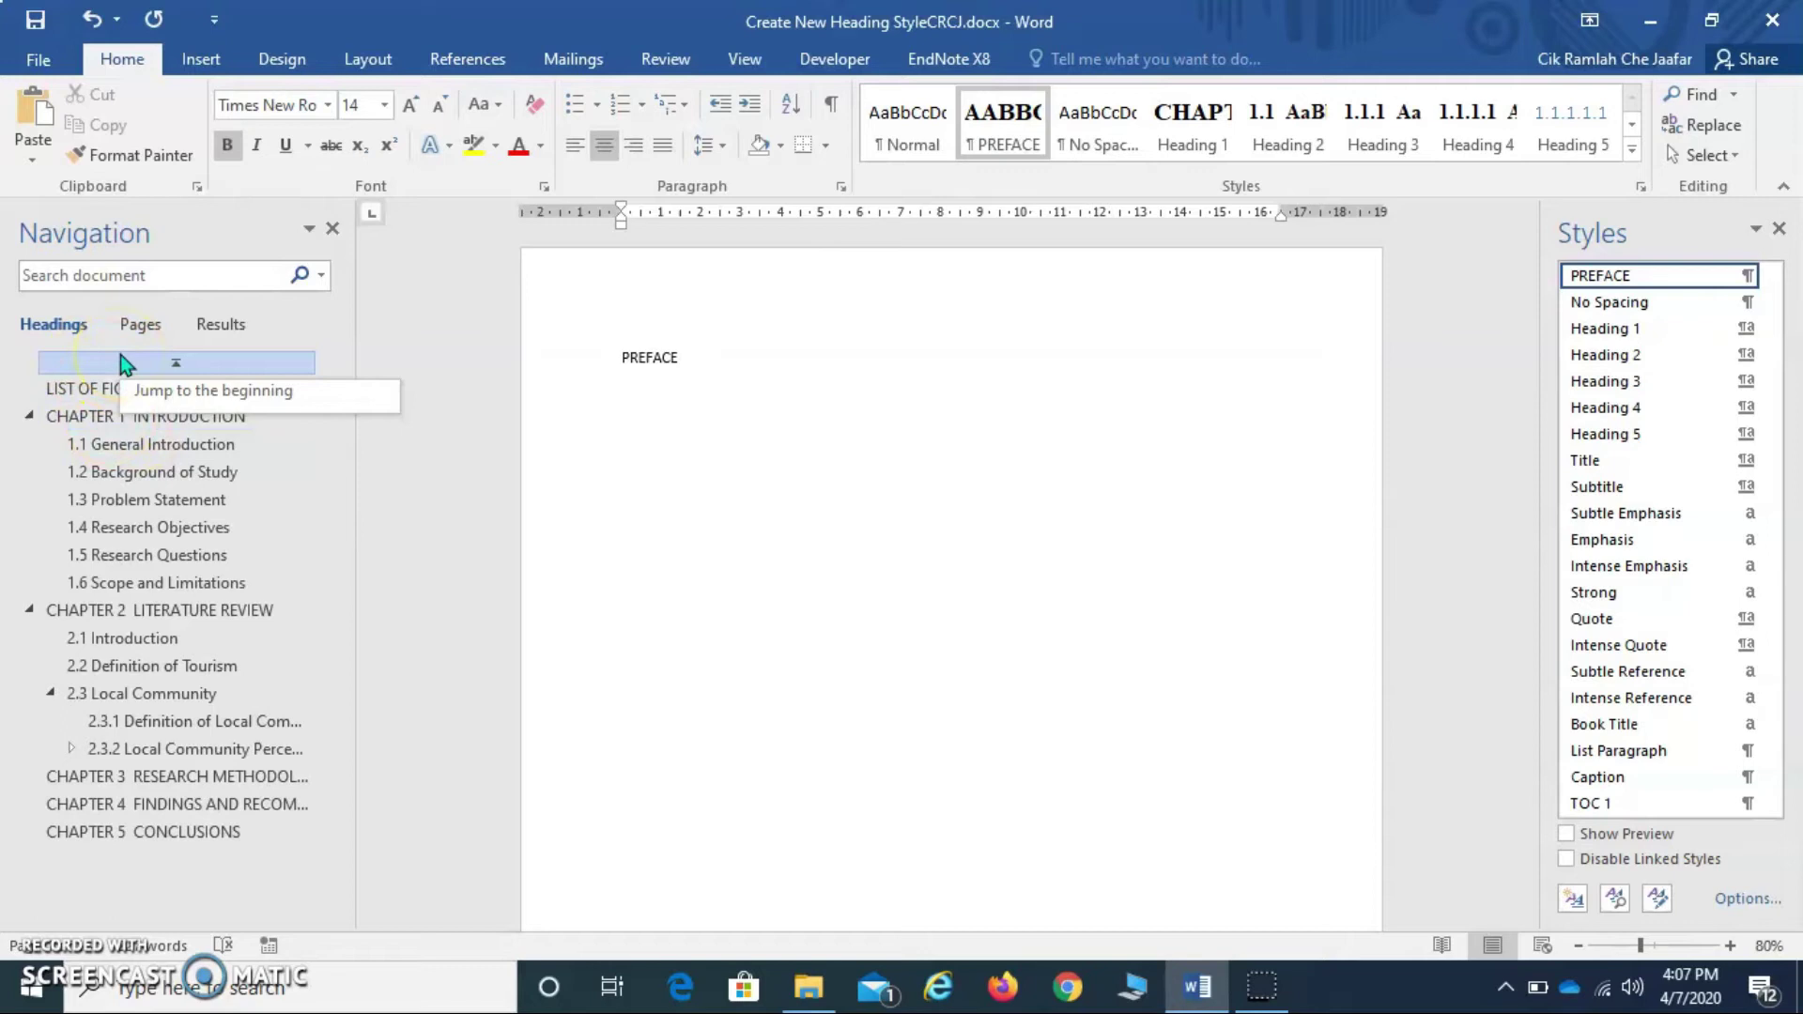
{"action": "left_click", "coordinate": [917, 515]}
{"action": "left_click", "coordinate": [686, 430]}
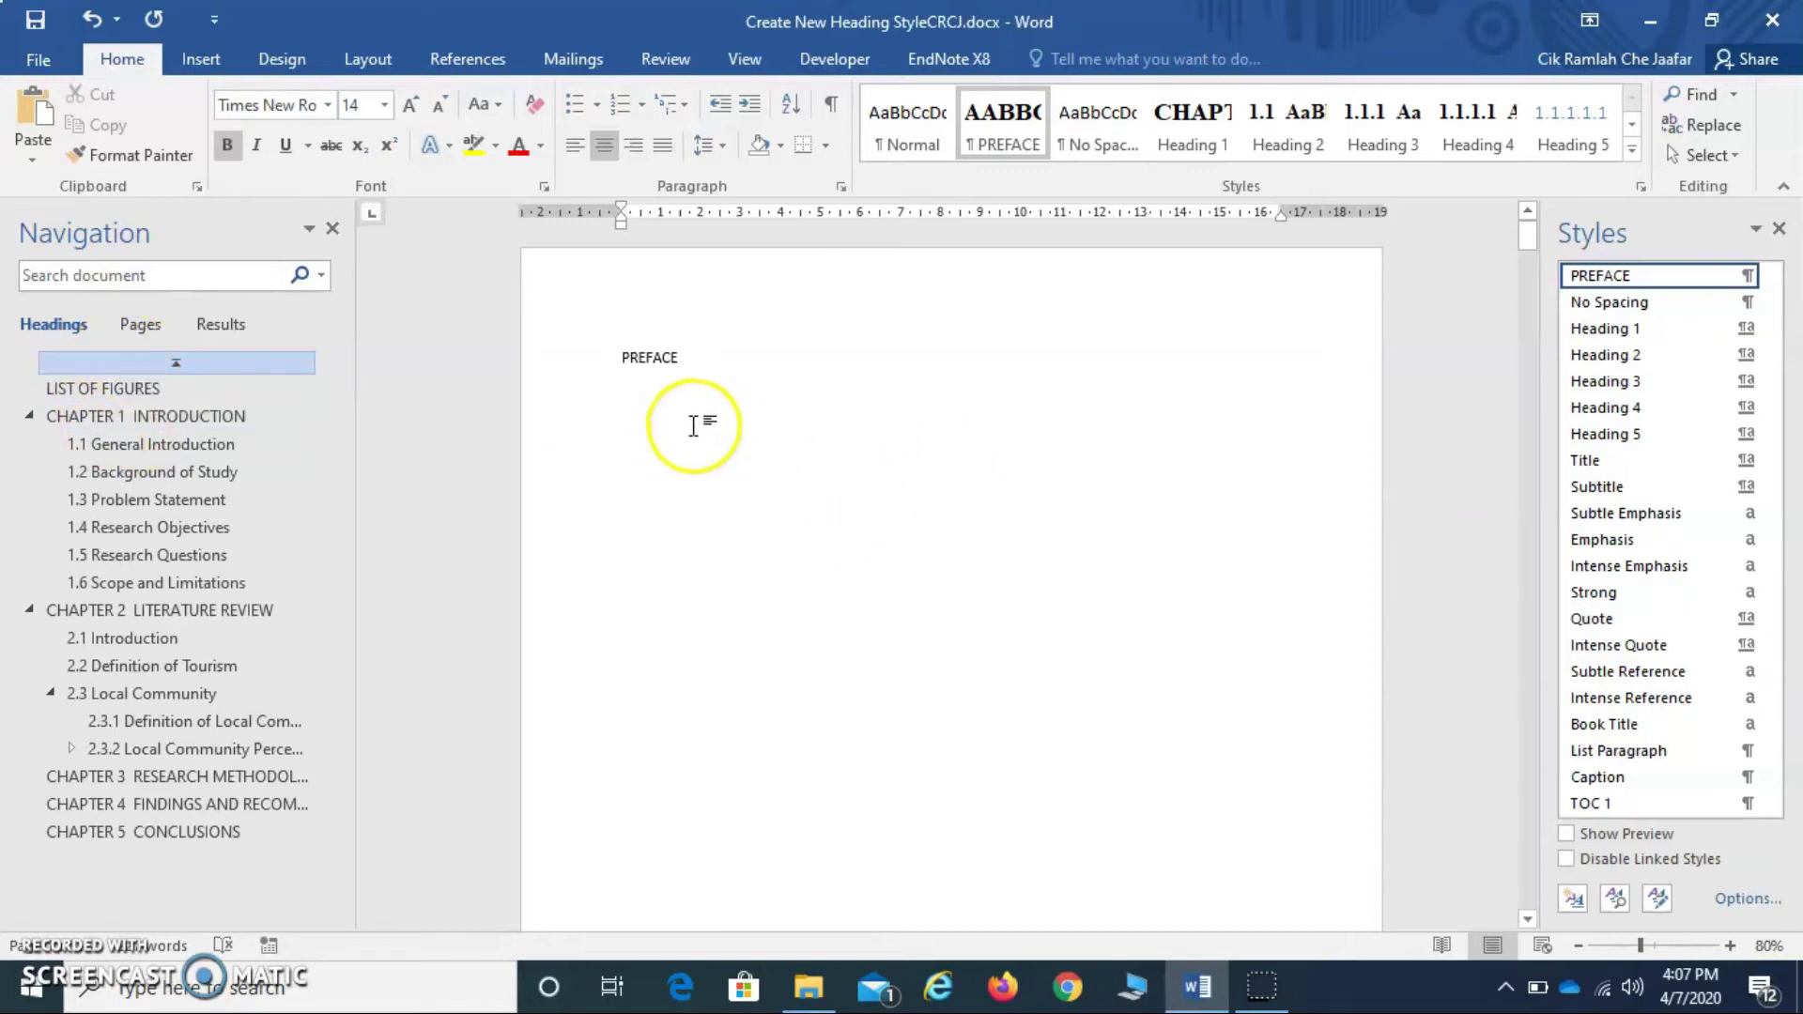
{"action": "left_click", "coordinate": [623, 355]}
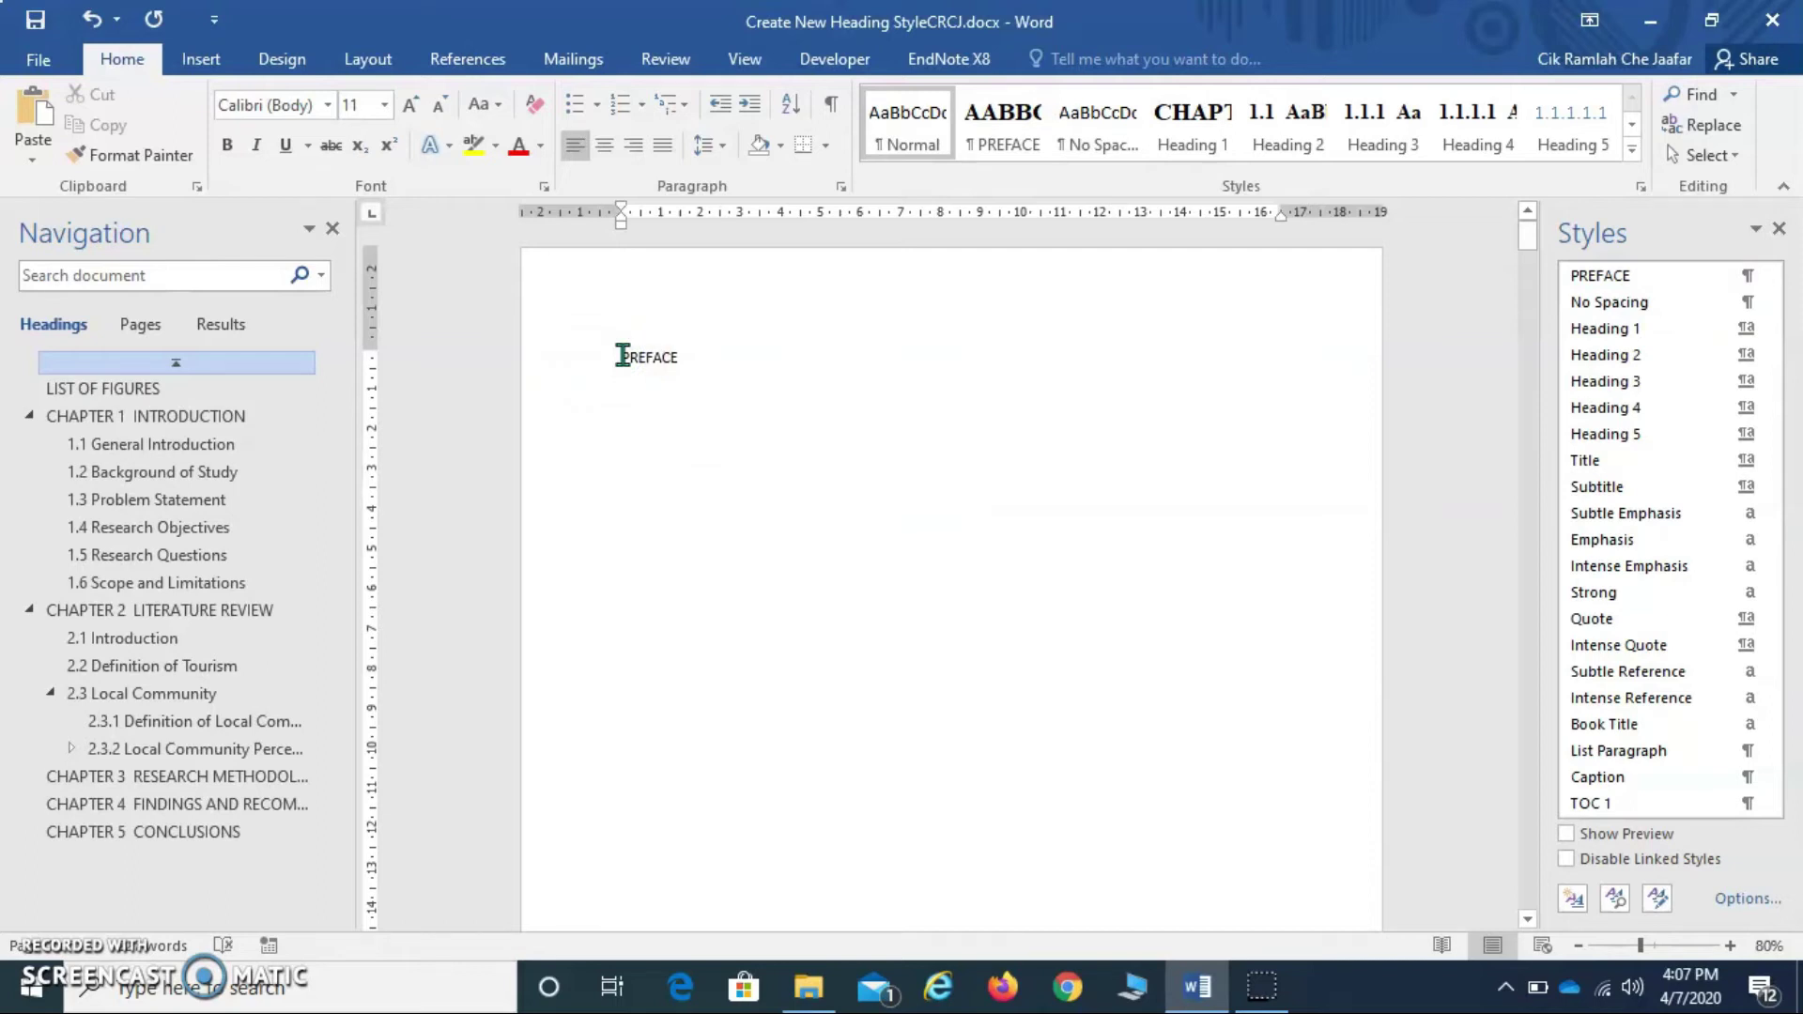
{"action": "mouse_move", "coordinate": [1606, 329]}
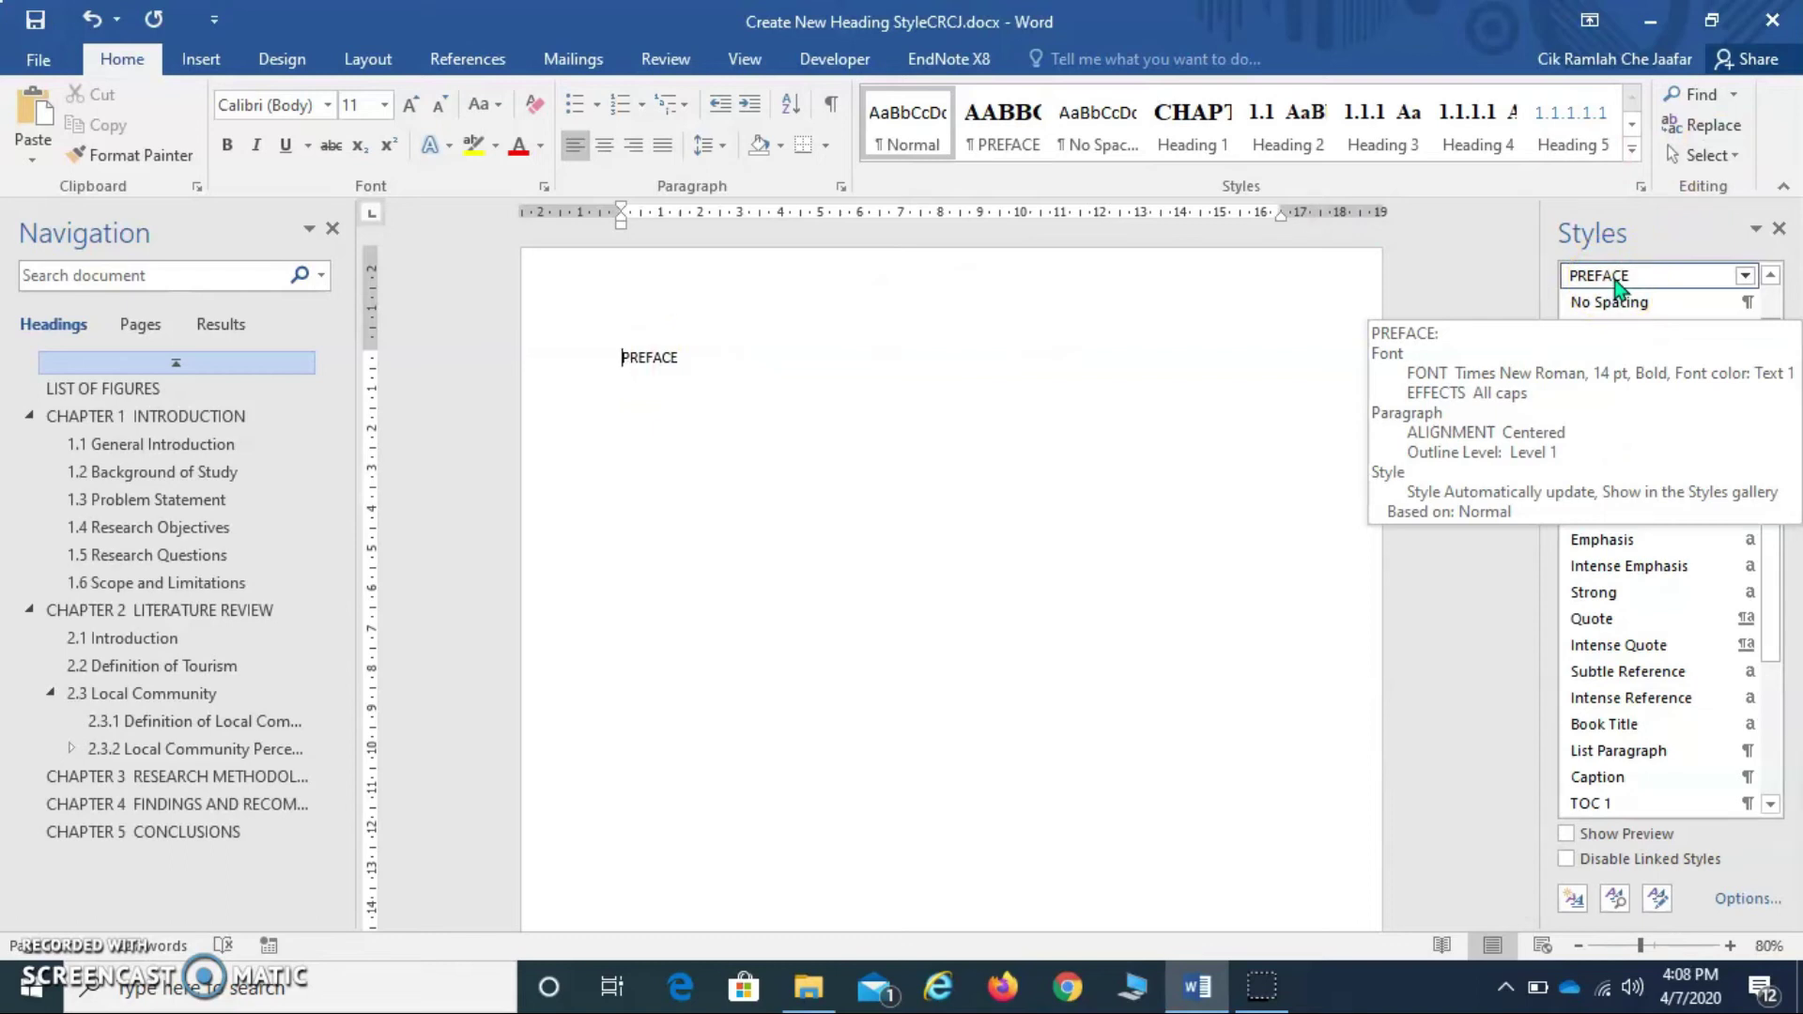
{"action": "left_click", "coordinate": [1613, 277]}
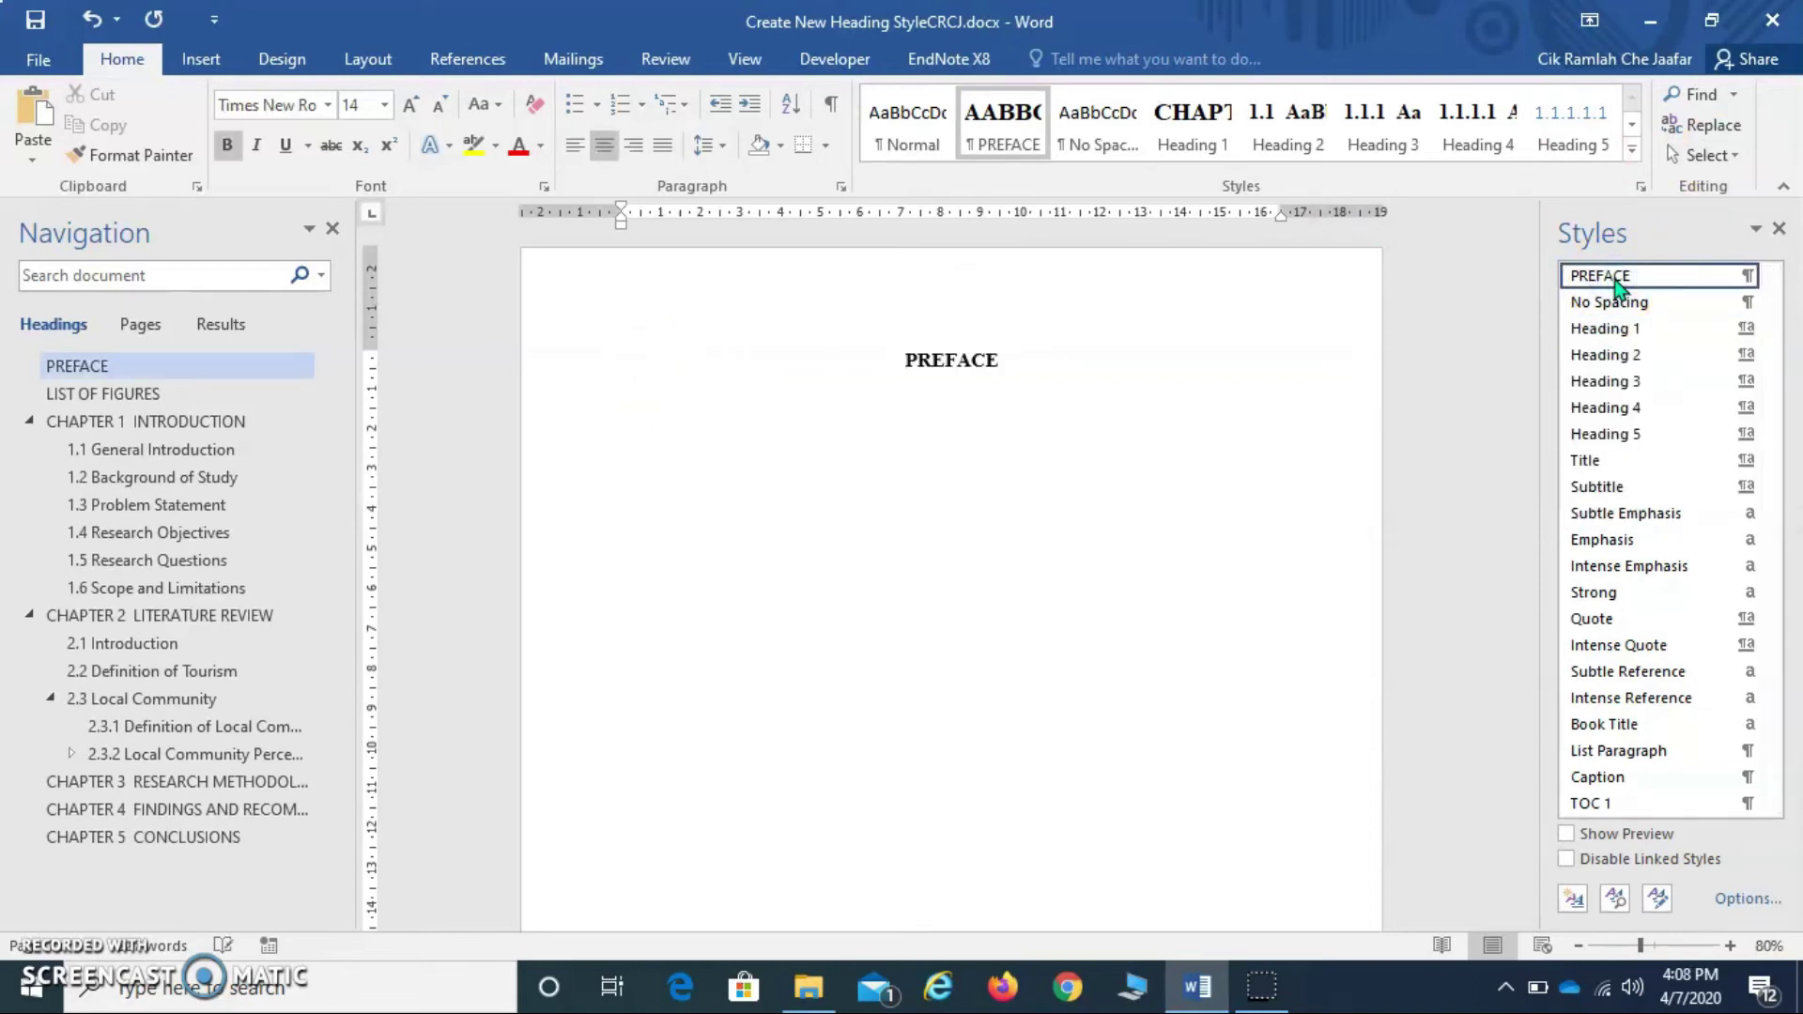
- Apply the PREFACE style to ACKNOWLEDGEMENT and TABLE OF CONTENTS
{"action": "scroll", "coordinate": [1115, 653], "scroll_direction": "down", "scroll_amount": 6}
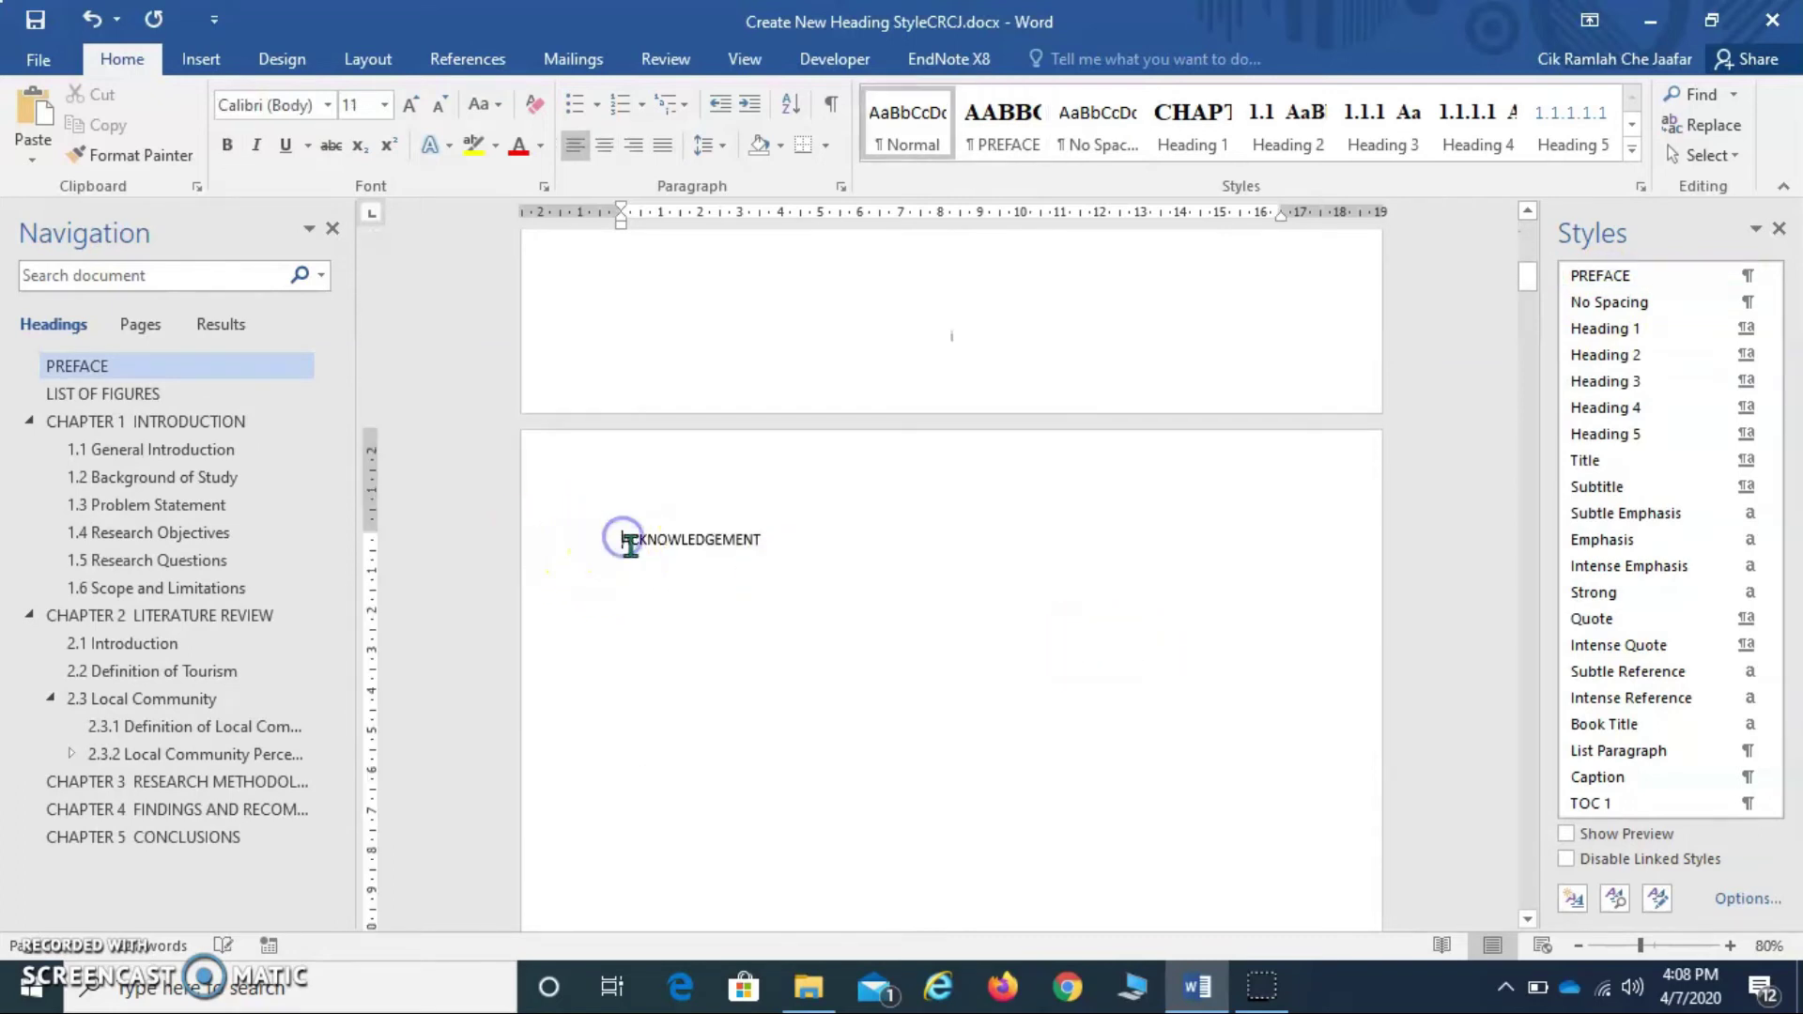
{"action": "left_click", "coordinate": [1615, 276]}
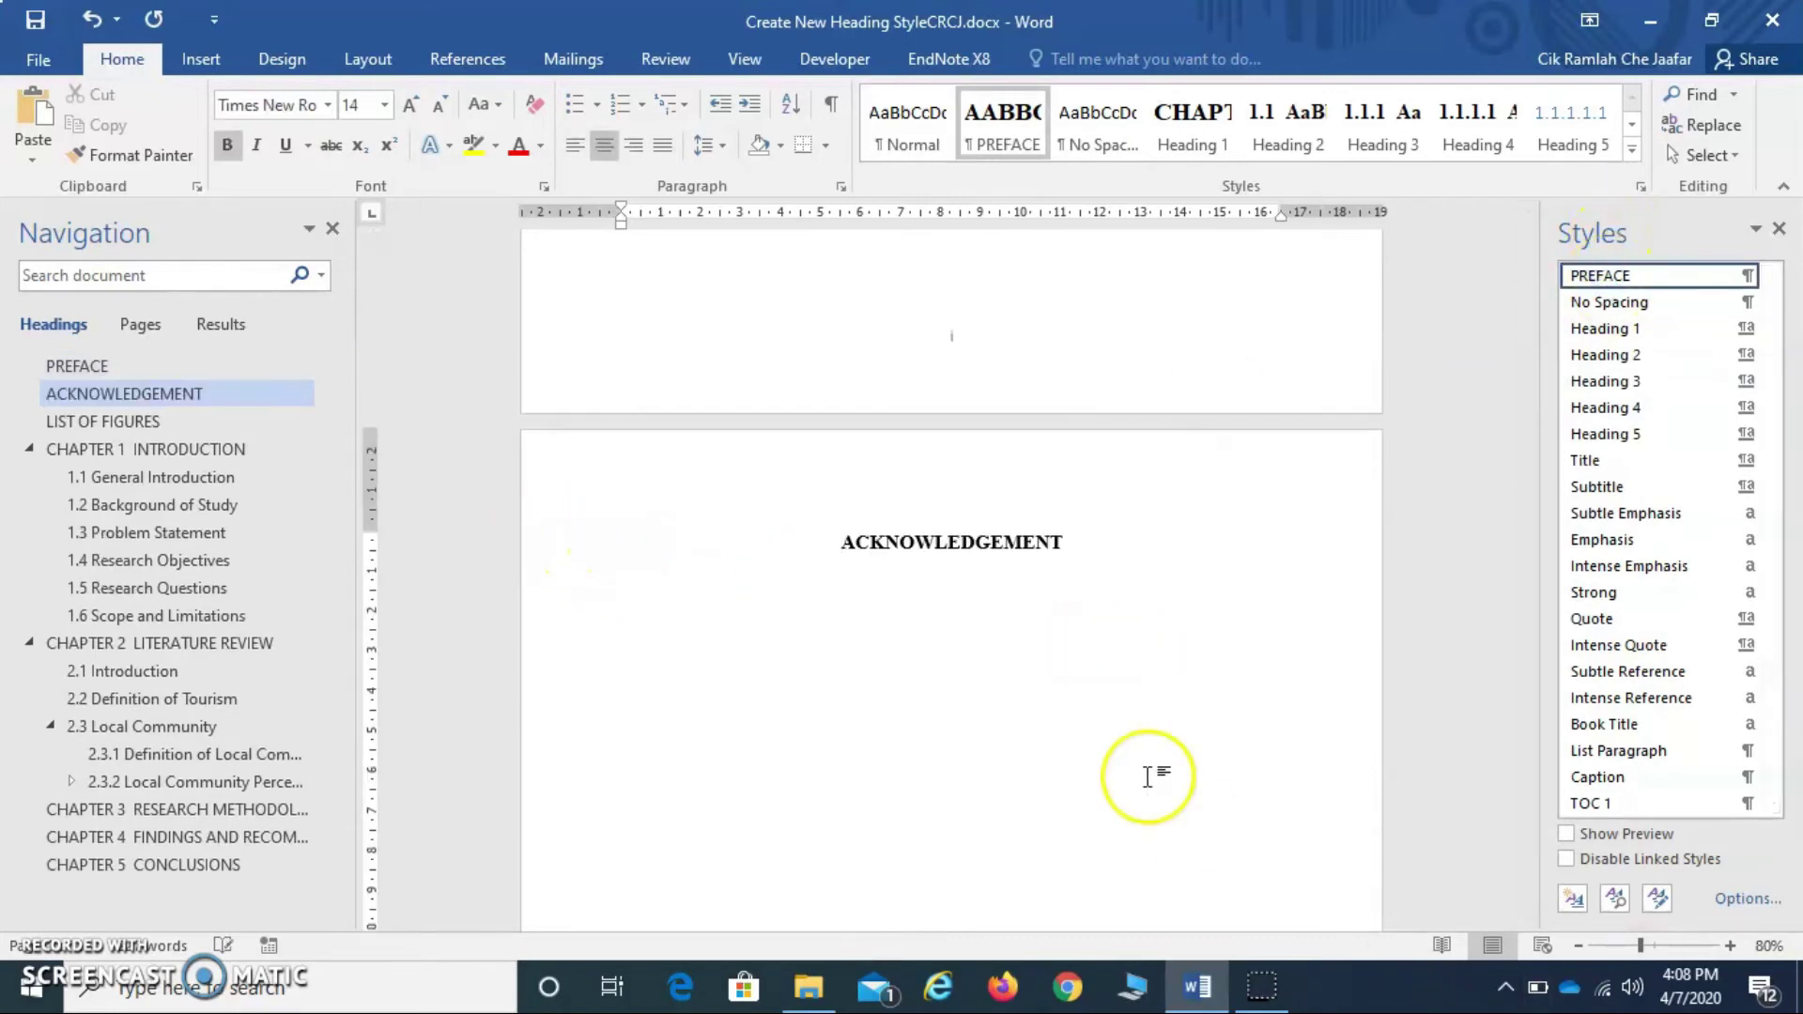
{"action": "scroll", "coordinate": [1145, 742], "scroll_direction": "down", "scroll_amount": 1}
{"action": "scroll", "coordinate": [1139, 714], "scroll_direction": "down", "scroll_amount": 5}
{"action": "scroll", "coordinate": [1126, 719], "scroll_direction": "down", "scroll_amount": 4}
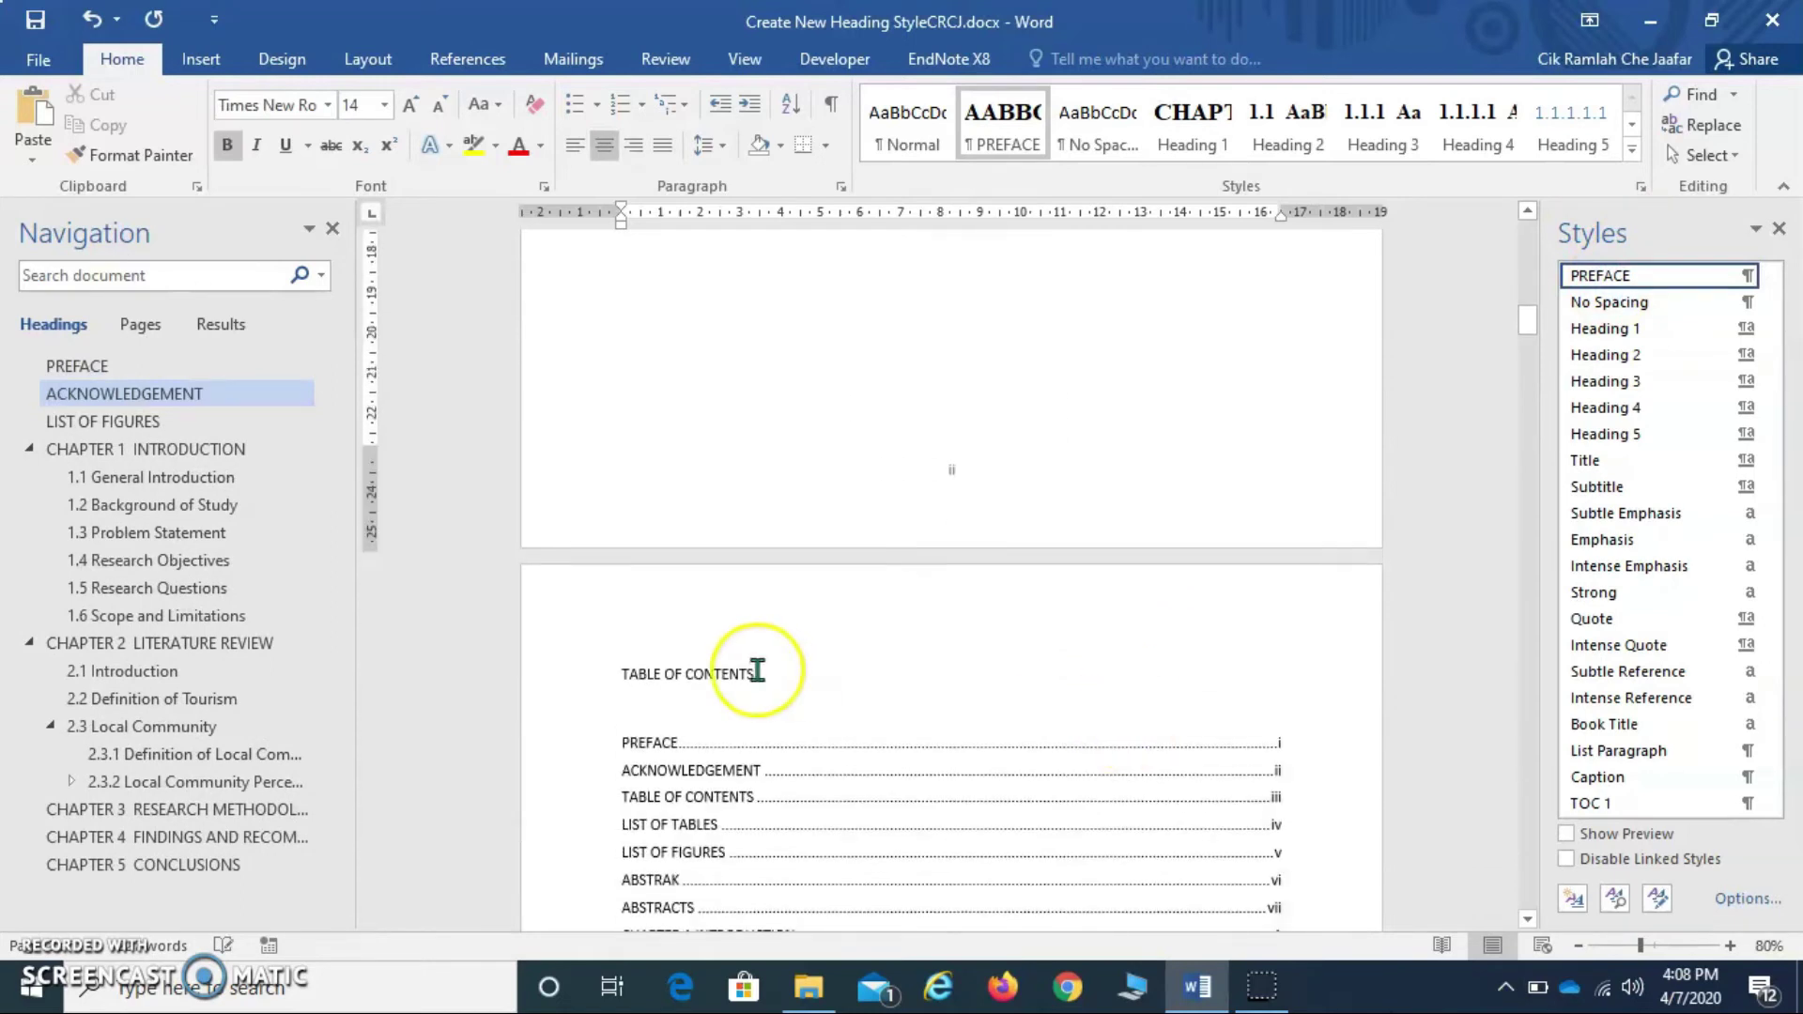
{"action": "left_click", "coordinate": [626, 673]}
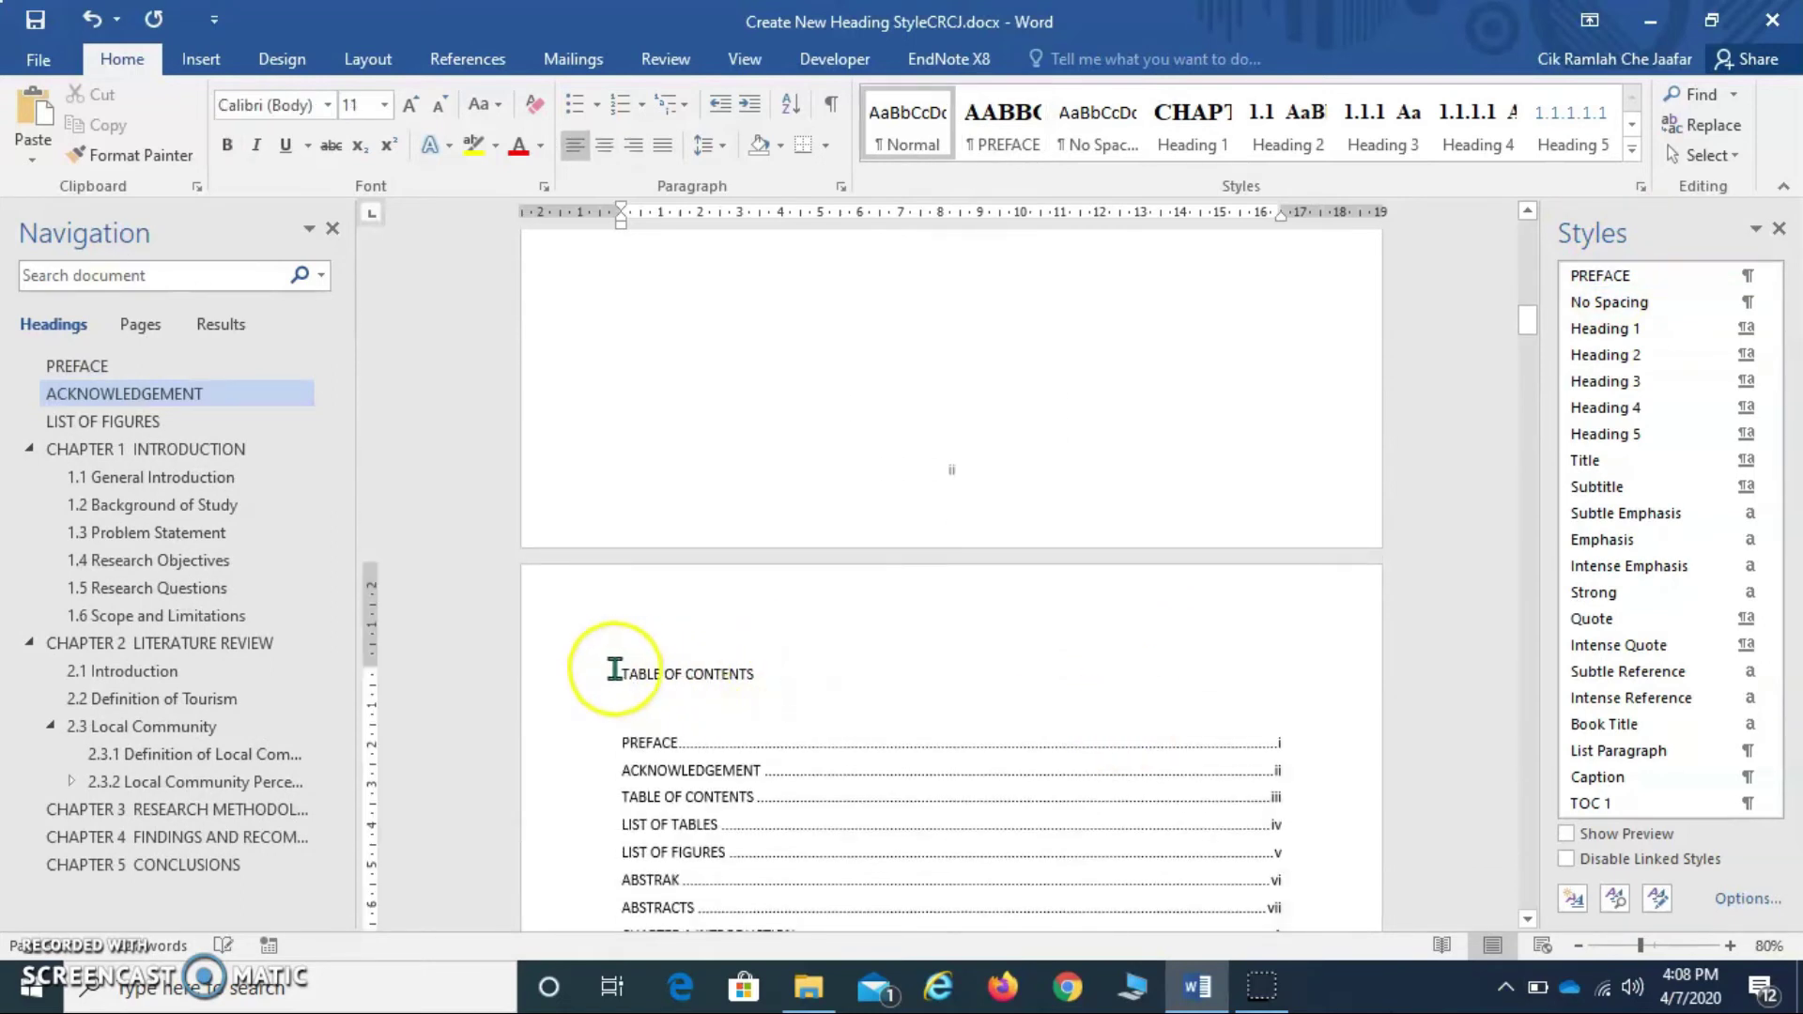
{"action": "left_click", "coordinate": [1602, 275]}
- Apply the PREFACE style to the LIST OF TABLES heading
{"action": "scroll", "coordinate": [931, 744], "scroll_direction": "down", "scroll_amount": 5}
{"action": "scroll", "coordinate": [931, 737], "scroll_direction": "down", "scroll_amount": 7}
{"action": "scroll", "coordinate": [931, 737], "scroll_direction": "down", "scroll_amount": 6}
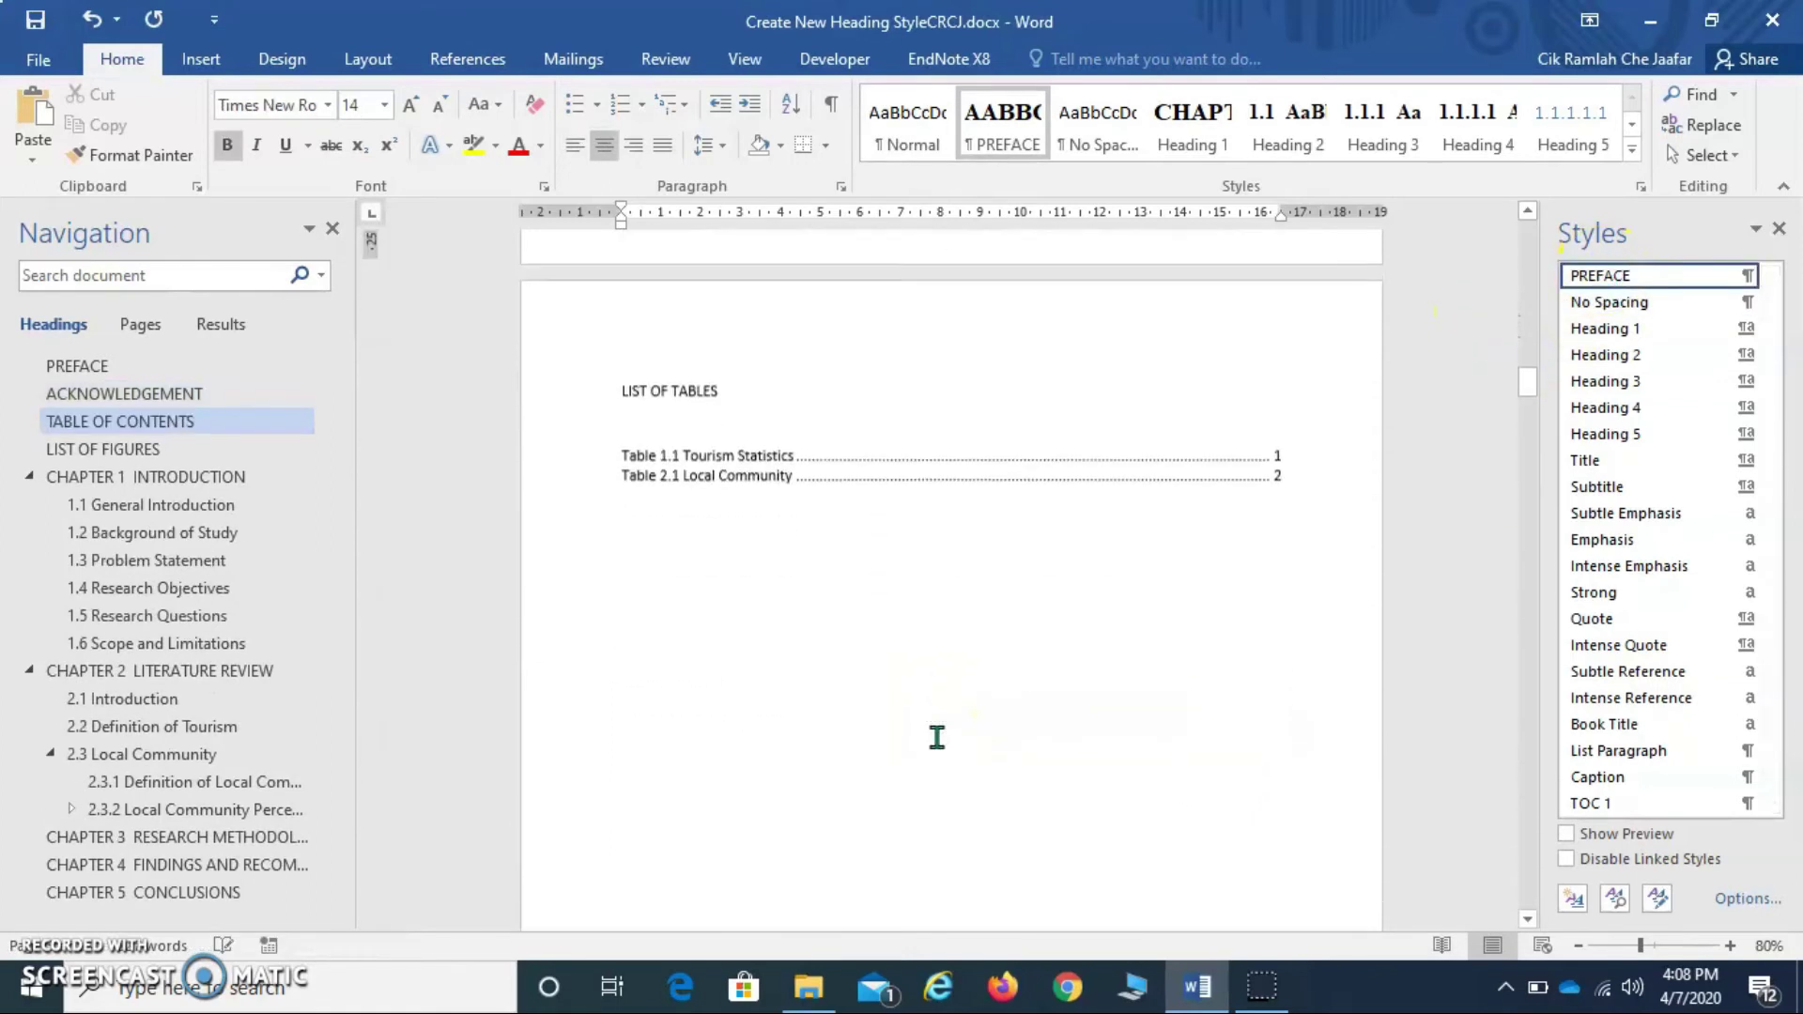
{"action": "left_click", "coordinate": [624, 381]}
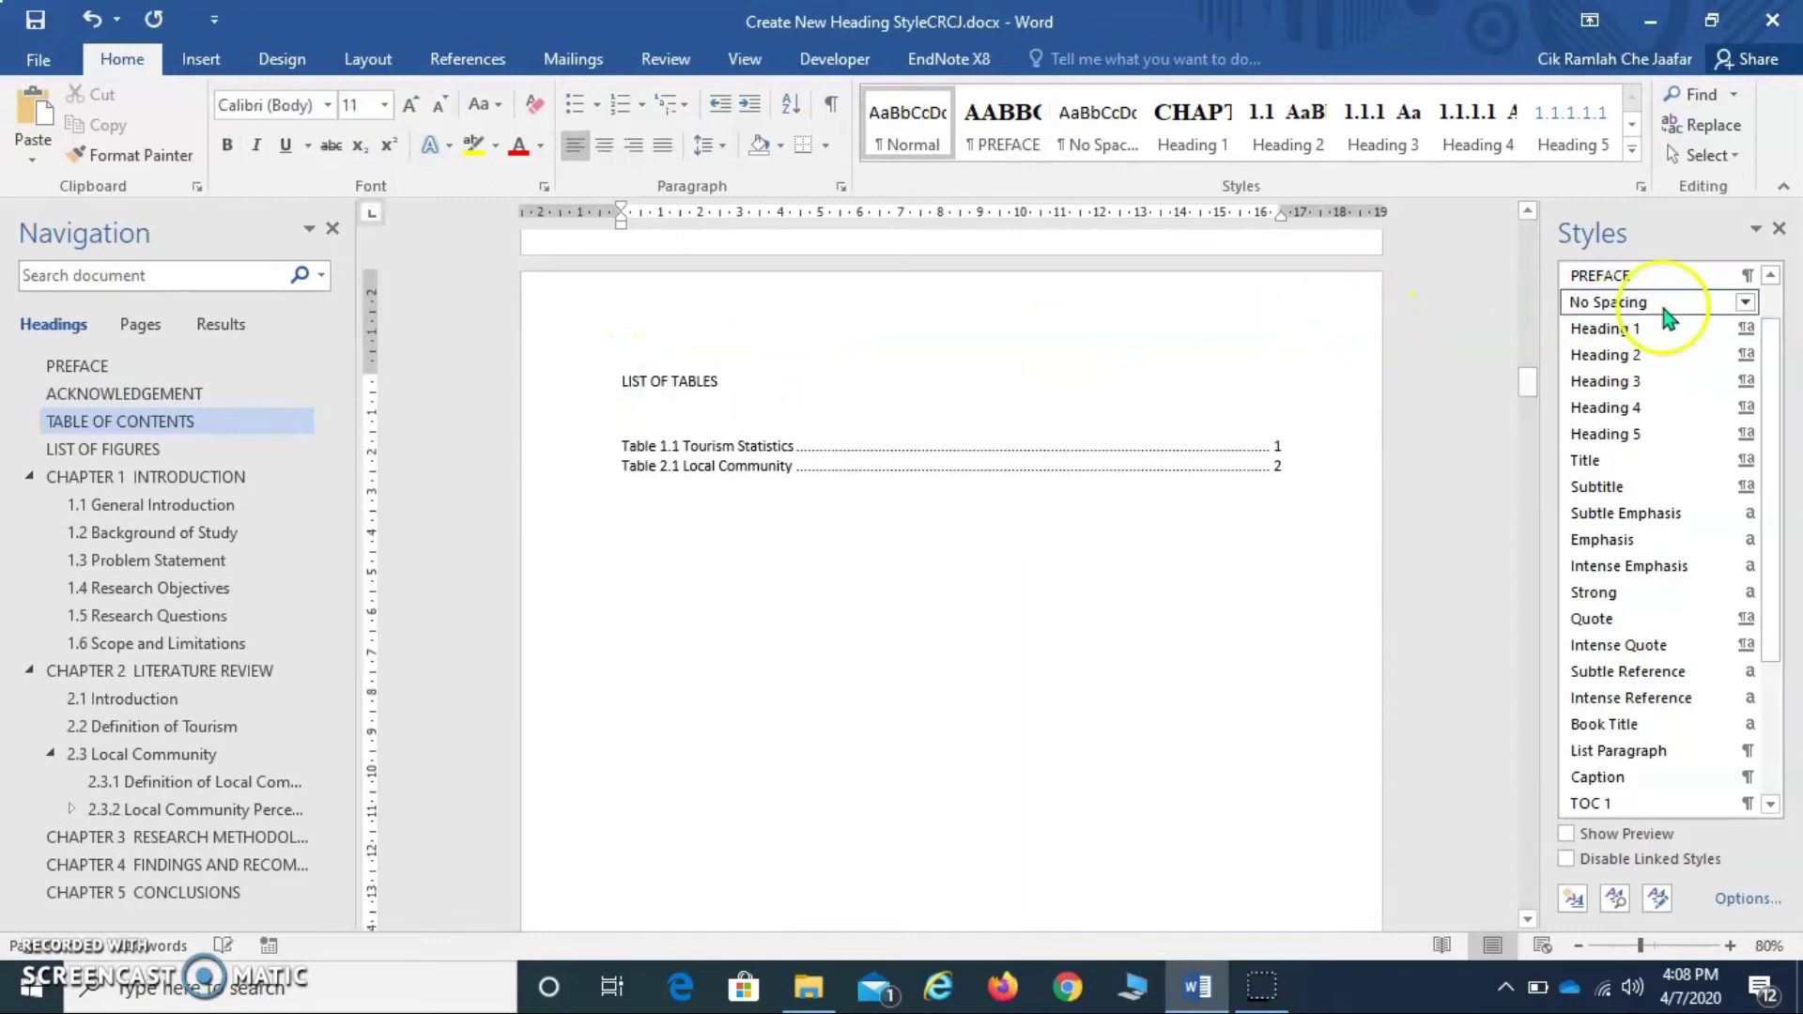
{"action": "left_click", "coordinate": [1642, 274]}
- Check LIST OF FIGURES, then apply the PREFACE style to ABSTRAK
{"action": "scroll", "coordinate": [933, 628], "scroll_direction": "down", "scroll_amount": 4}
{"action": "scroll", "coordinate": [933, 628], "scroll_direction": "down", "scroll_amount": 3}
{"action": "scroll", "coordinate": [942, 637], "scroll_direction": "down", "scroll_amount": 3}
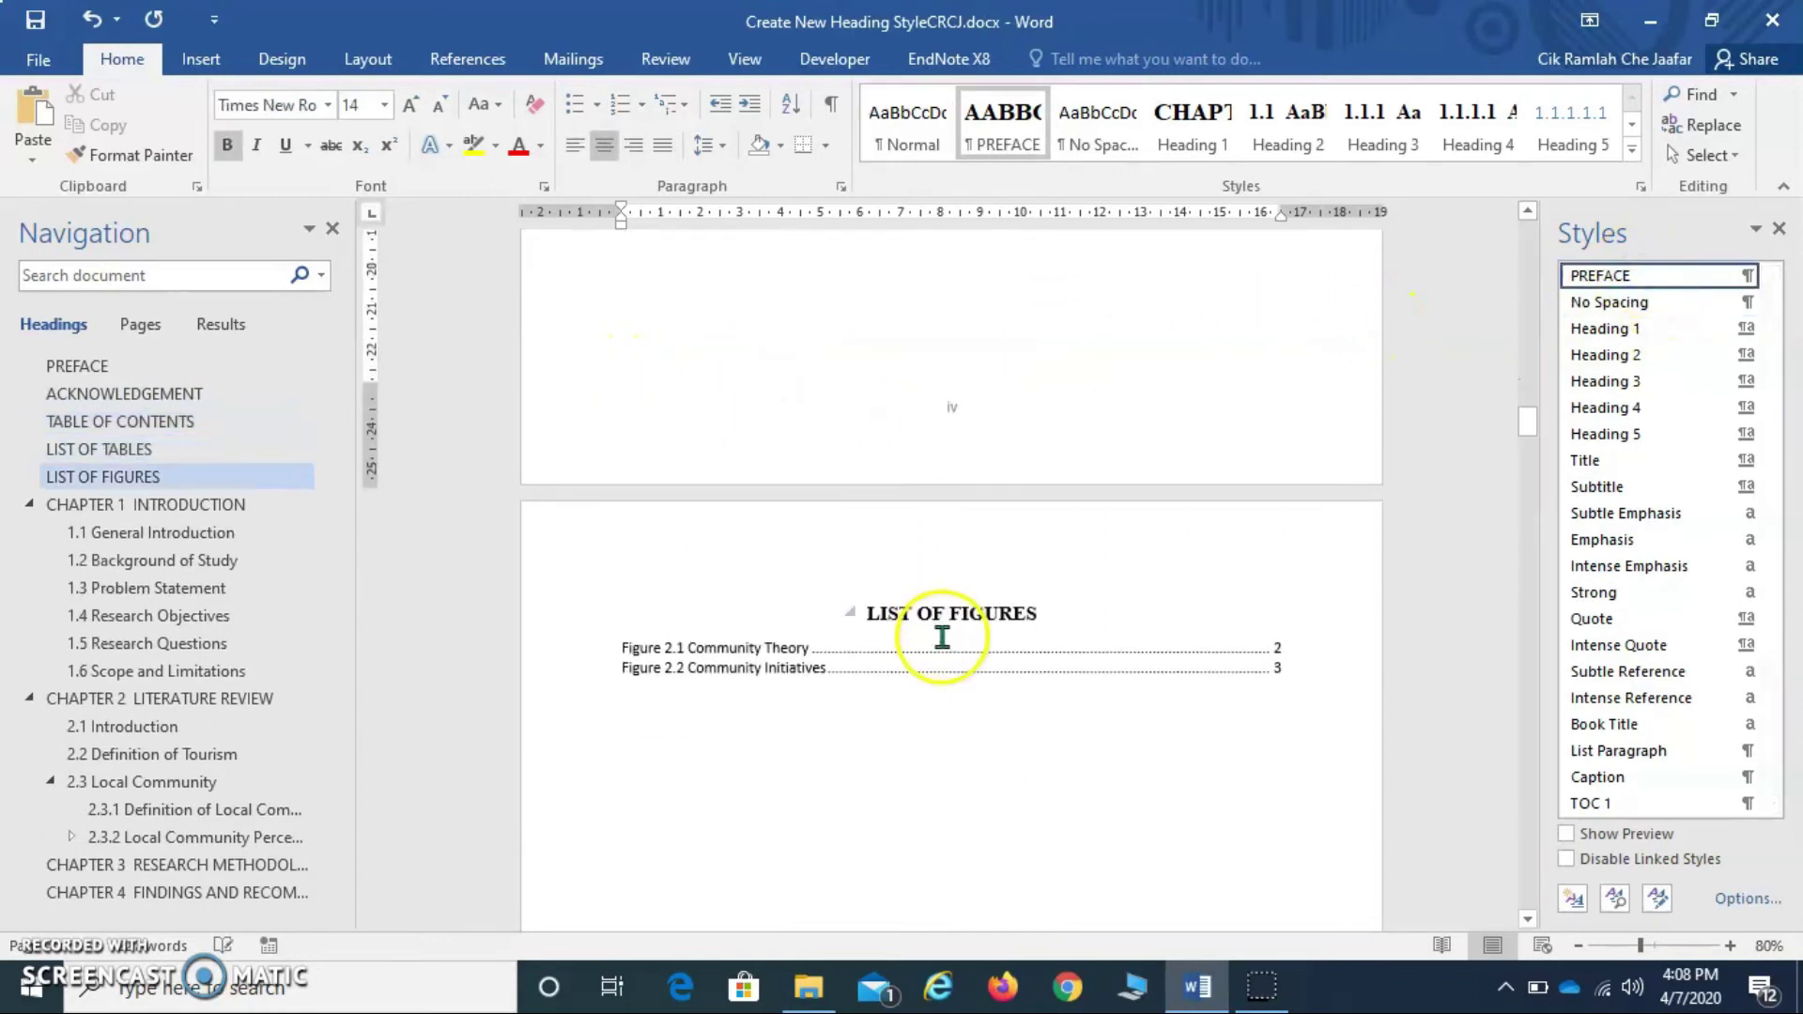
{"action": "left_click", "coordinate": [871, 613]}
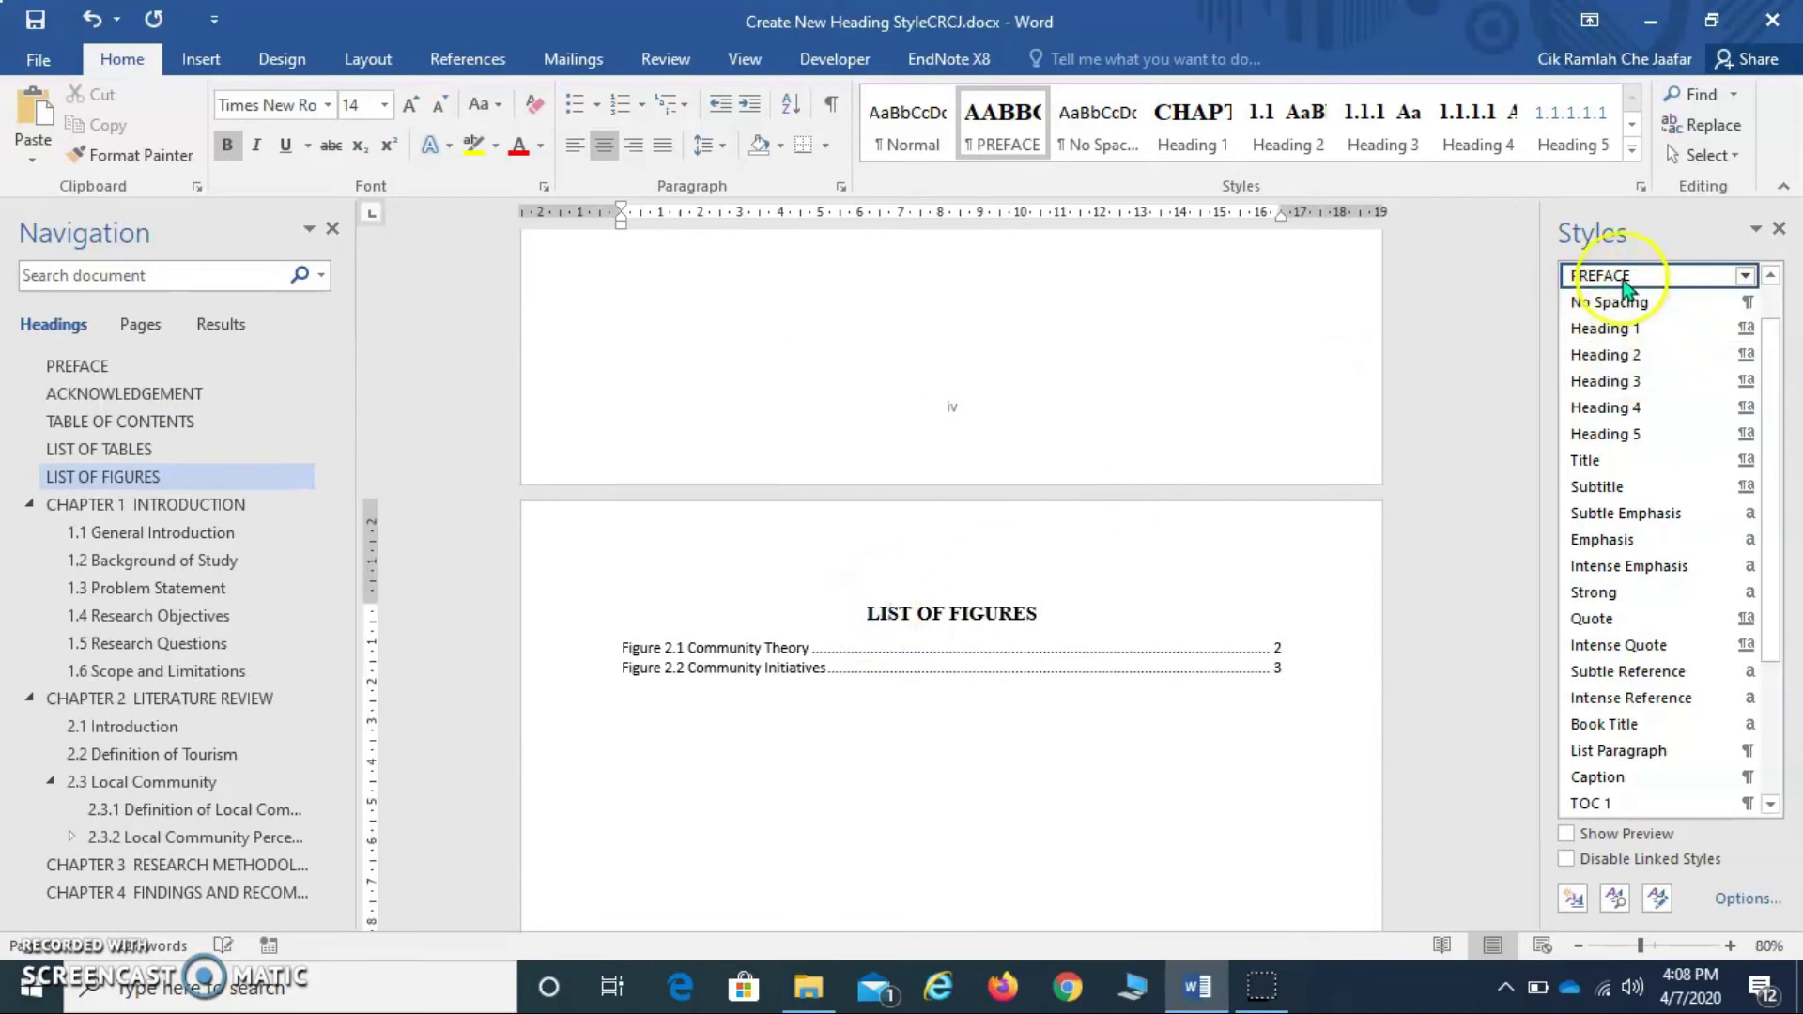
{"action": "scroll", "coordinate": [1042, 645], "scroll_direction": "down", "scroll_amount": 8}
{"action": "scroll", "coordinate": [1042, 644], "scroll_direction": "down", "scroll_amount": 3}
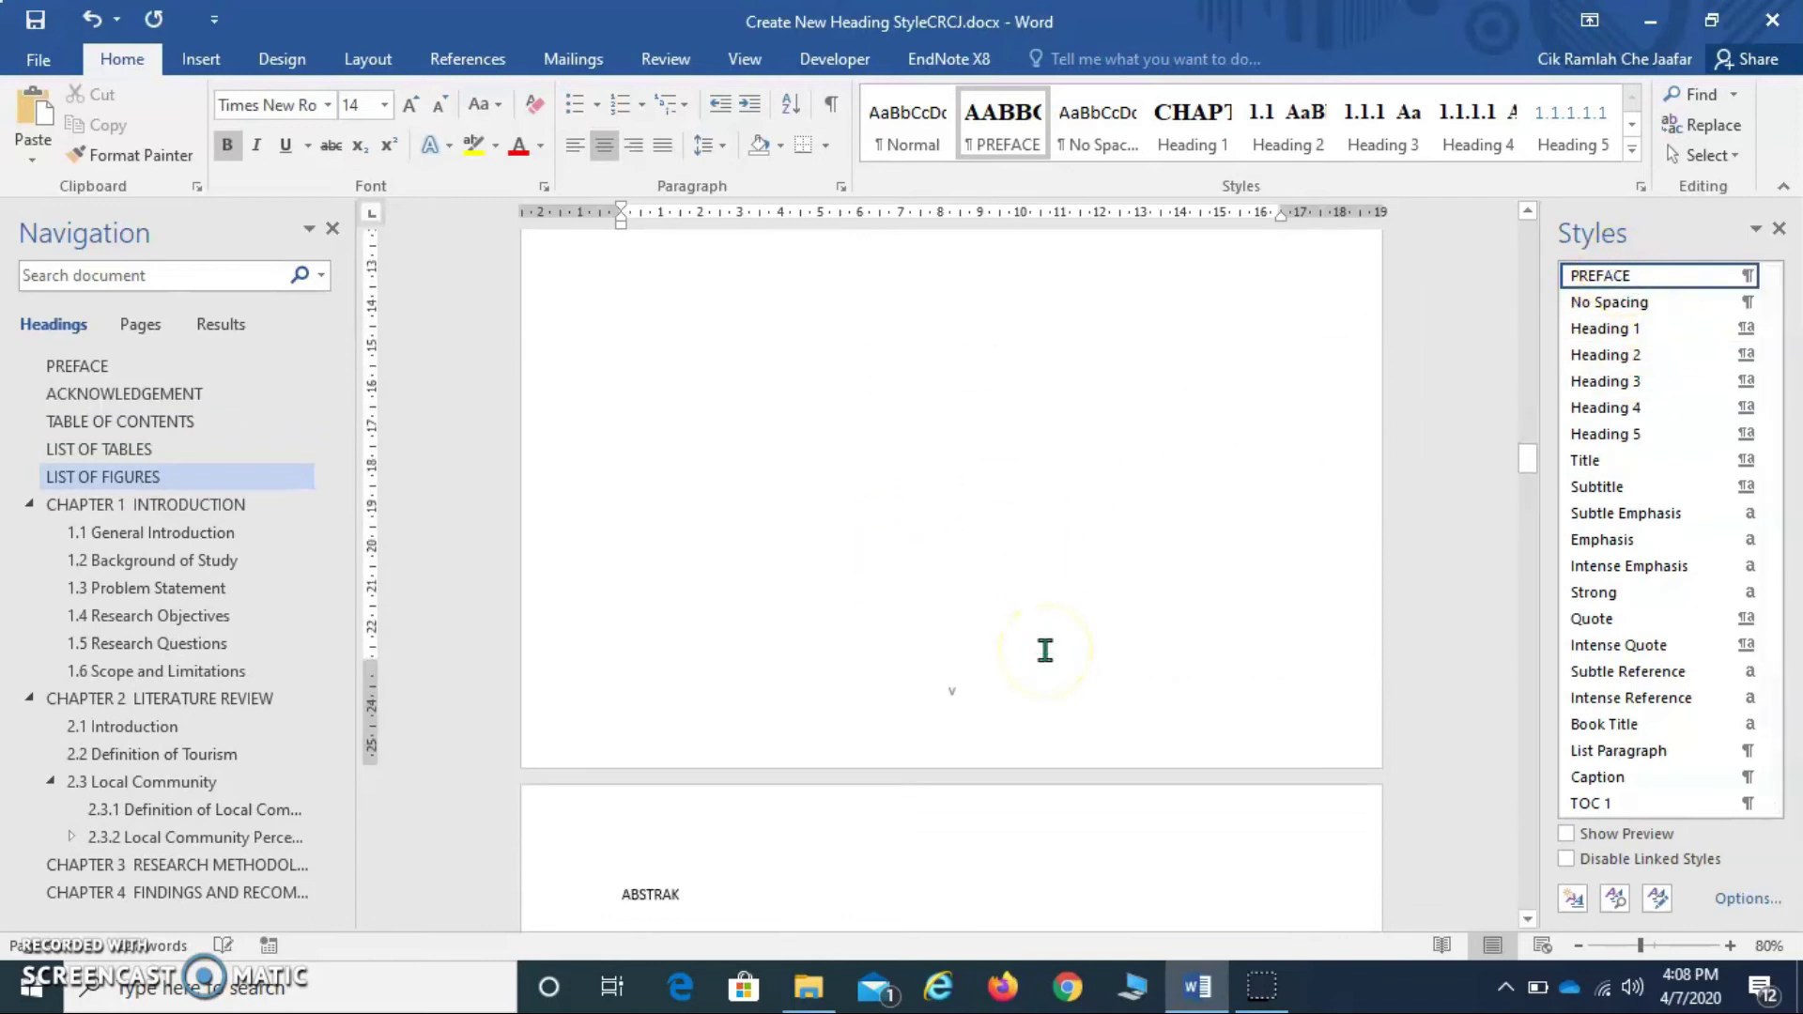
{"action": "scroll", "coordinate": [1044, 650], "scroll_direction": "down", "scroll_amount": 4}
{"action": "left_click", "coordinate": [625, 652]}
{"action": "left_click", "coordinate": [1596, 275]}
- Apply the PREFACE style to the ABSTRACTS heading
{"action": "scroll", "coordinate": [833, 747], "scroll_direction": "down", "scroll_amount": 5}
{"action": "scroll", "coordinate": [831, 741], "scroll_direction": "down", "scroll_amount": 4}
{"action": "scroll", "coordinate": [658, 658], "scroll_direction": "down", "scroll_amount": 1}
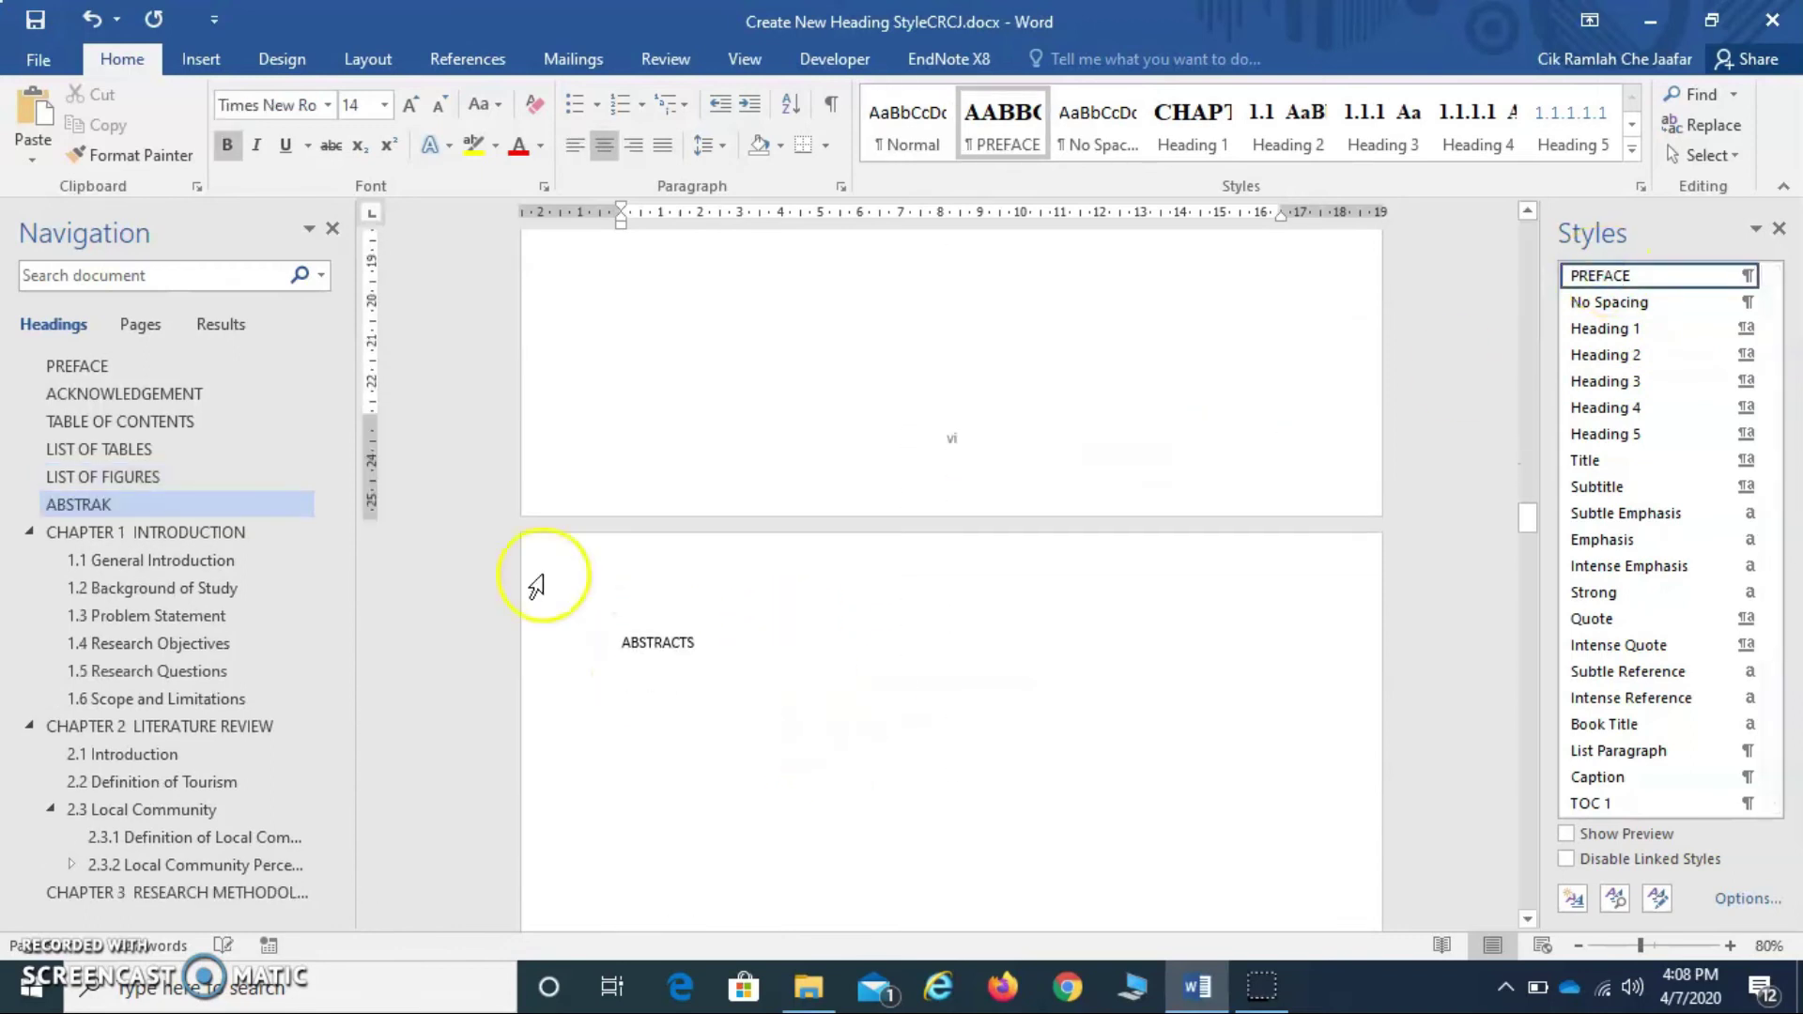
{"action": "left_click", "coordinate": [627, 645]}
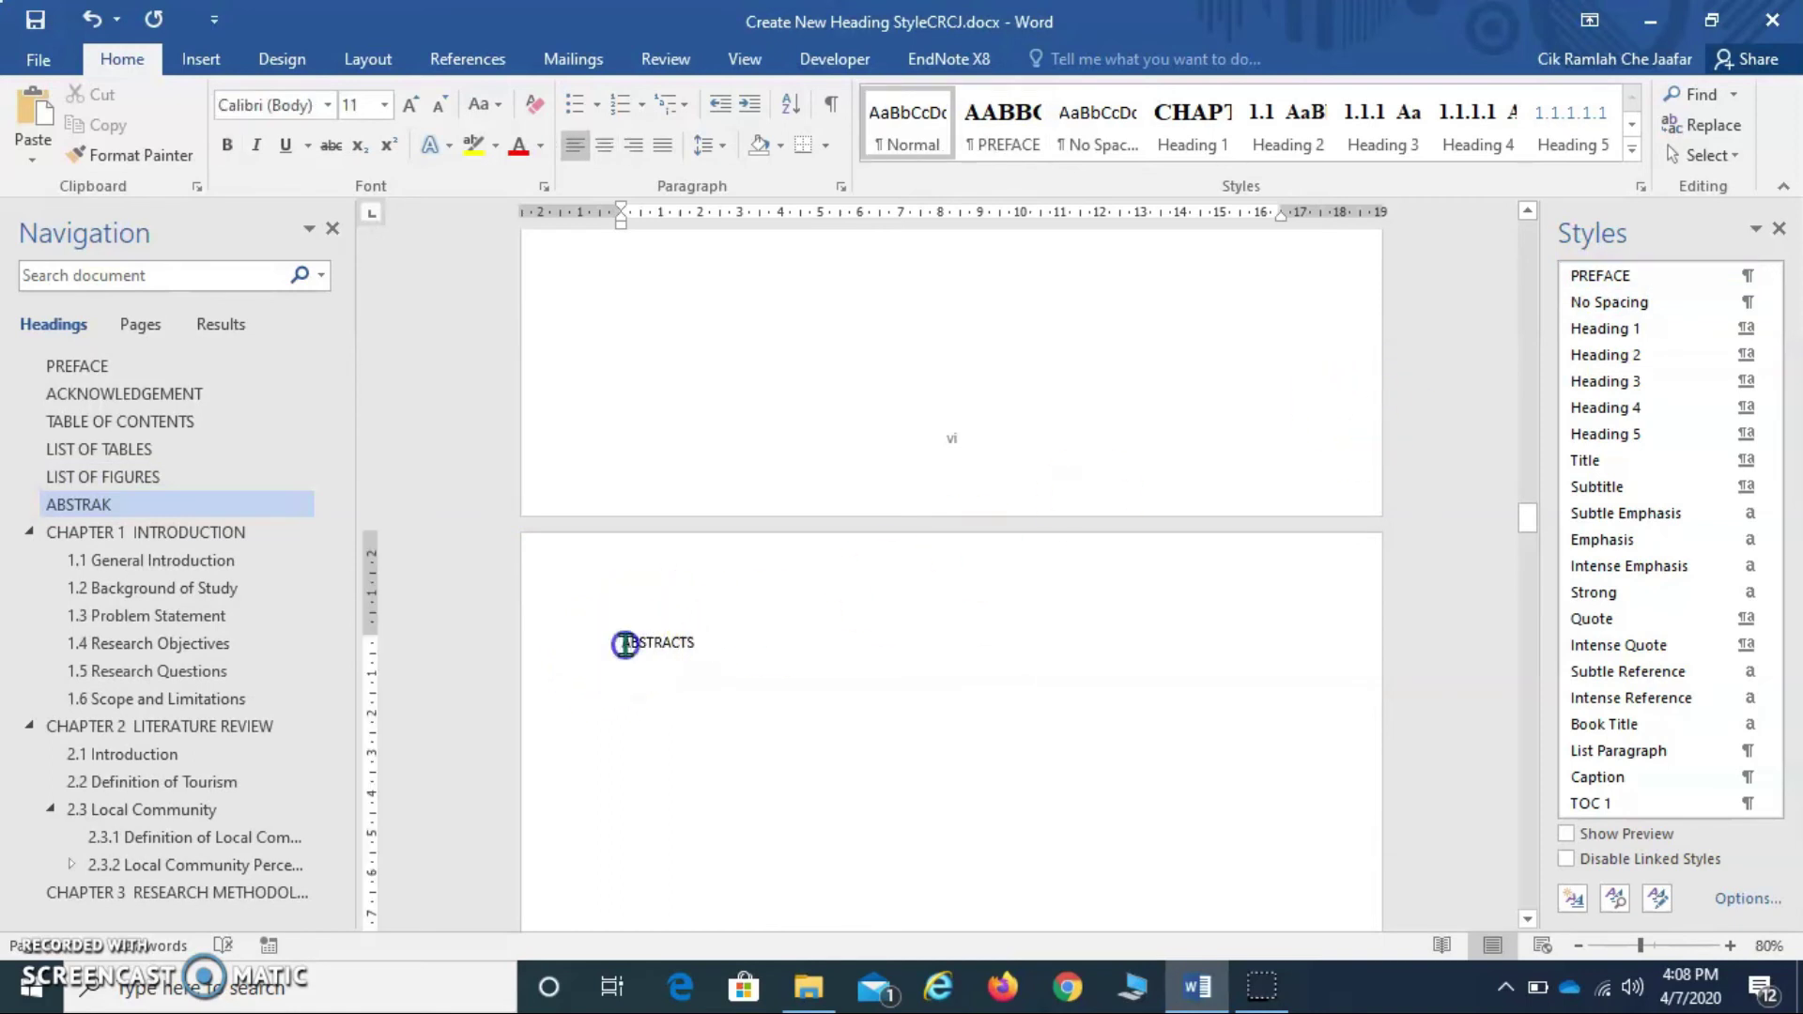
{"action": "left_click", "coordinate": [1619, 277]}
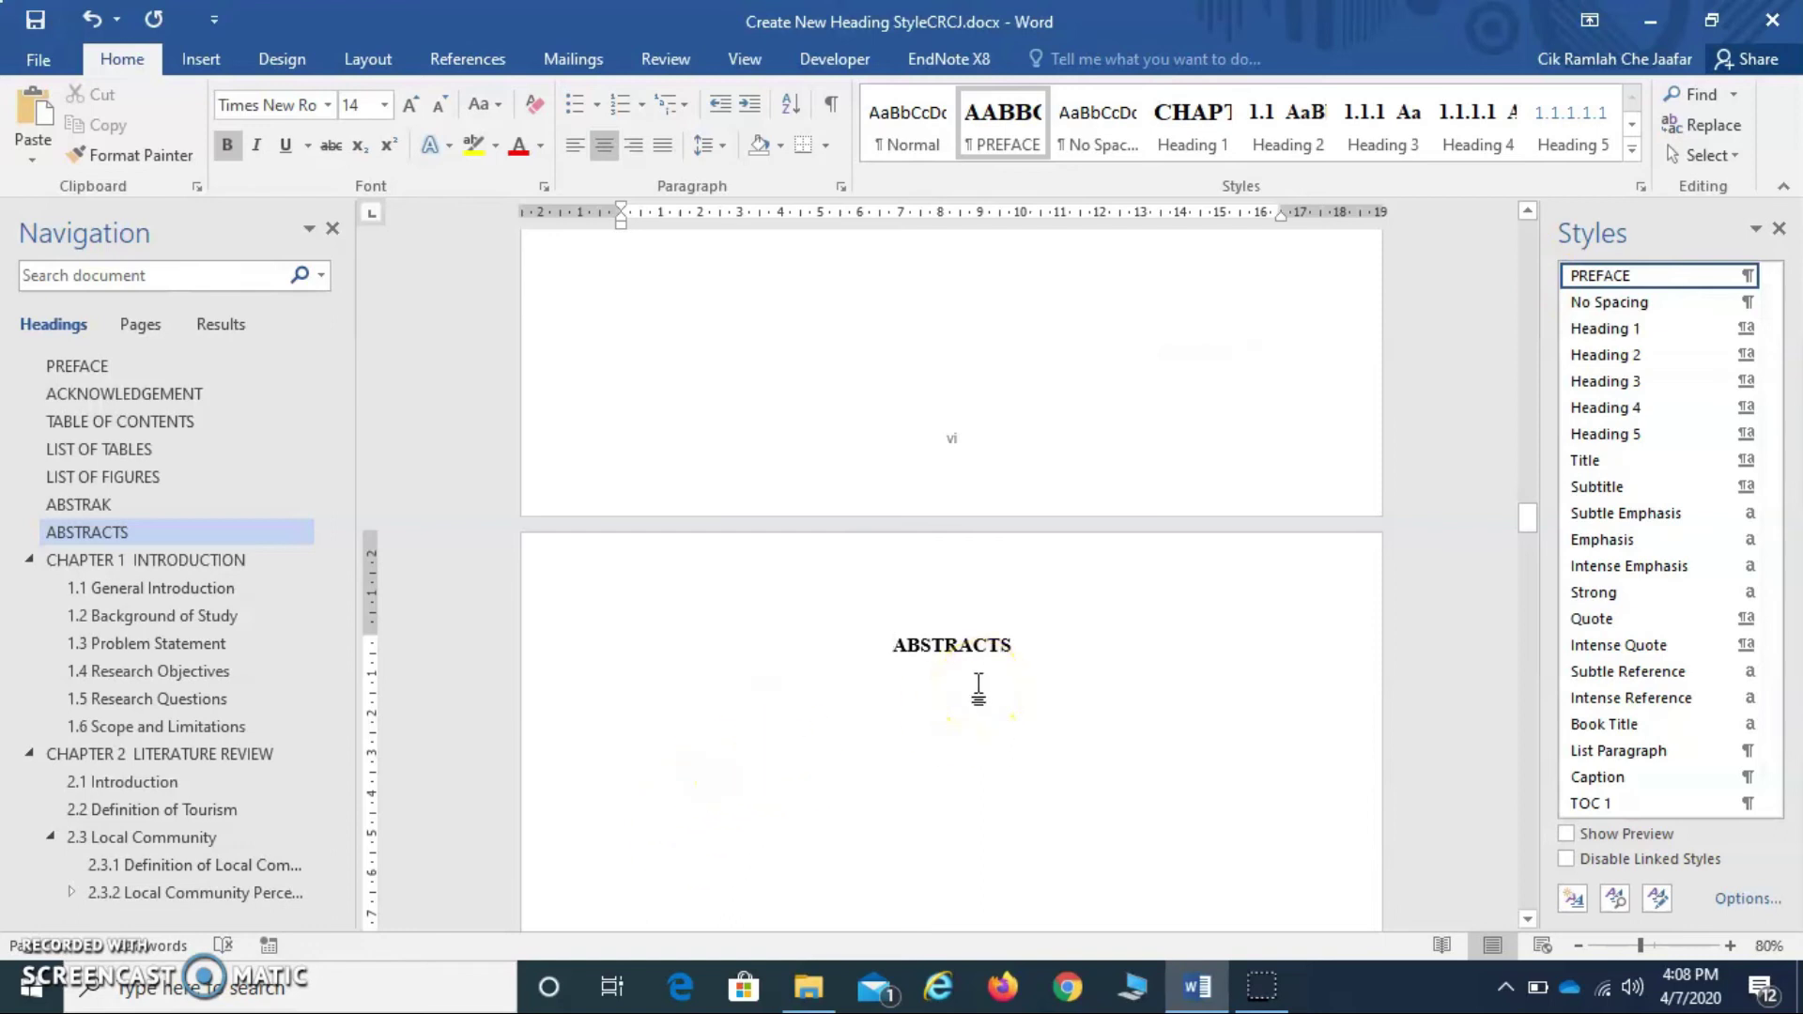
{"action": "scroll", "coordinate": [979, 688], "scroll_direction": "up", "scroll_amount": 2}
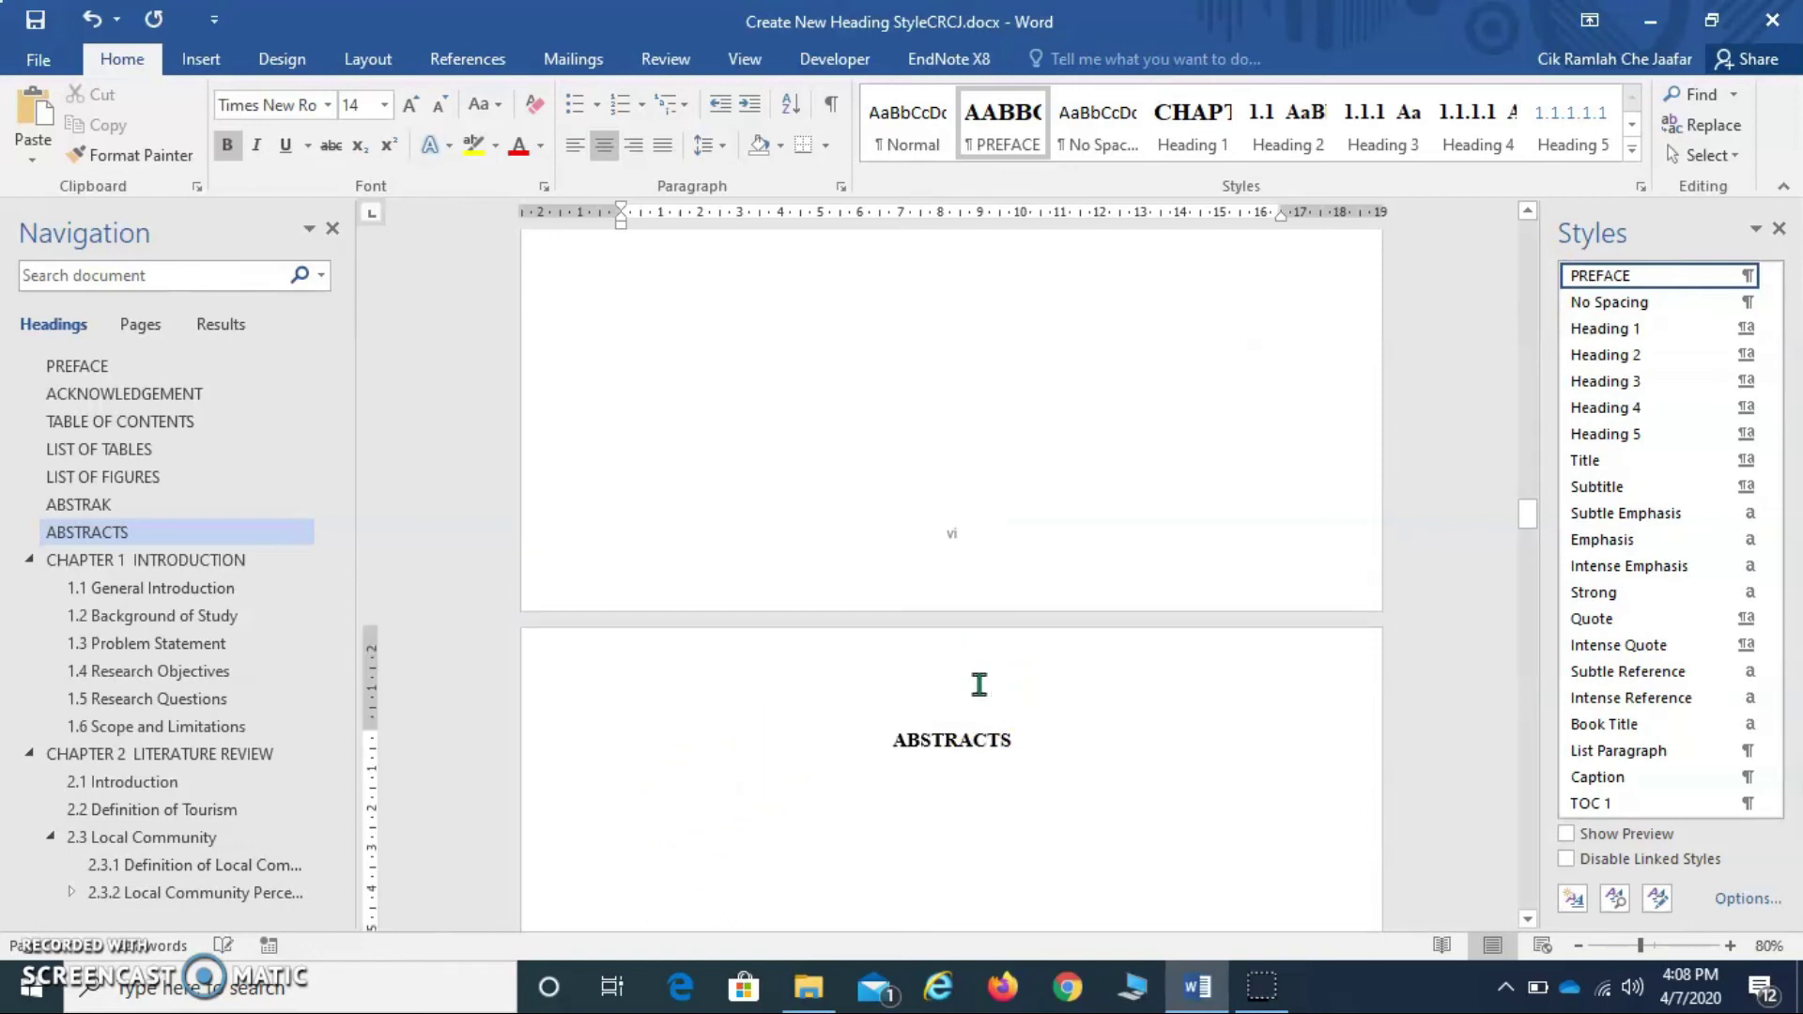
{"action": "scroll", "coordinate": [979, 684], "scroll_direction": "up", "scroll_amount": 5}
{"action": "scroll", "coordinate": [979, 688], "scroll_direction": "up", "scroll_amount": 5}
{"action": "scroll", "coordinate": [978, 688], "scroll_direction": "up", "scroll_amount": 5}
{"action": "scroll", "coordinate": [978, 688], "scroll_direction": "up", "scroll_amount": 5}
{"action": "scroll", "coordinate": [977, 686], "scroll_direction": "up", "scroll_amount": 5}
{"action": "scroll", "coordinate": [978, 688], "scroll_direction": "up", "scroll_amount": 5}
{"action": "scroll", "coordinate": [974, 692], "scroll_direction": "up", "scroll_amount": 1}
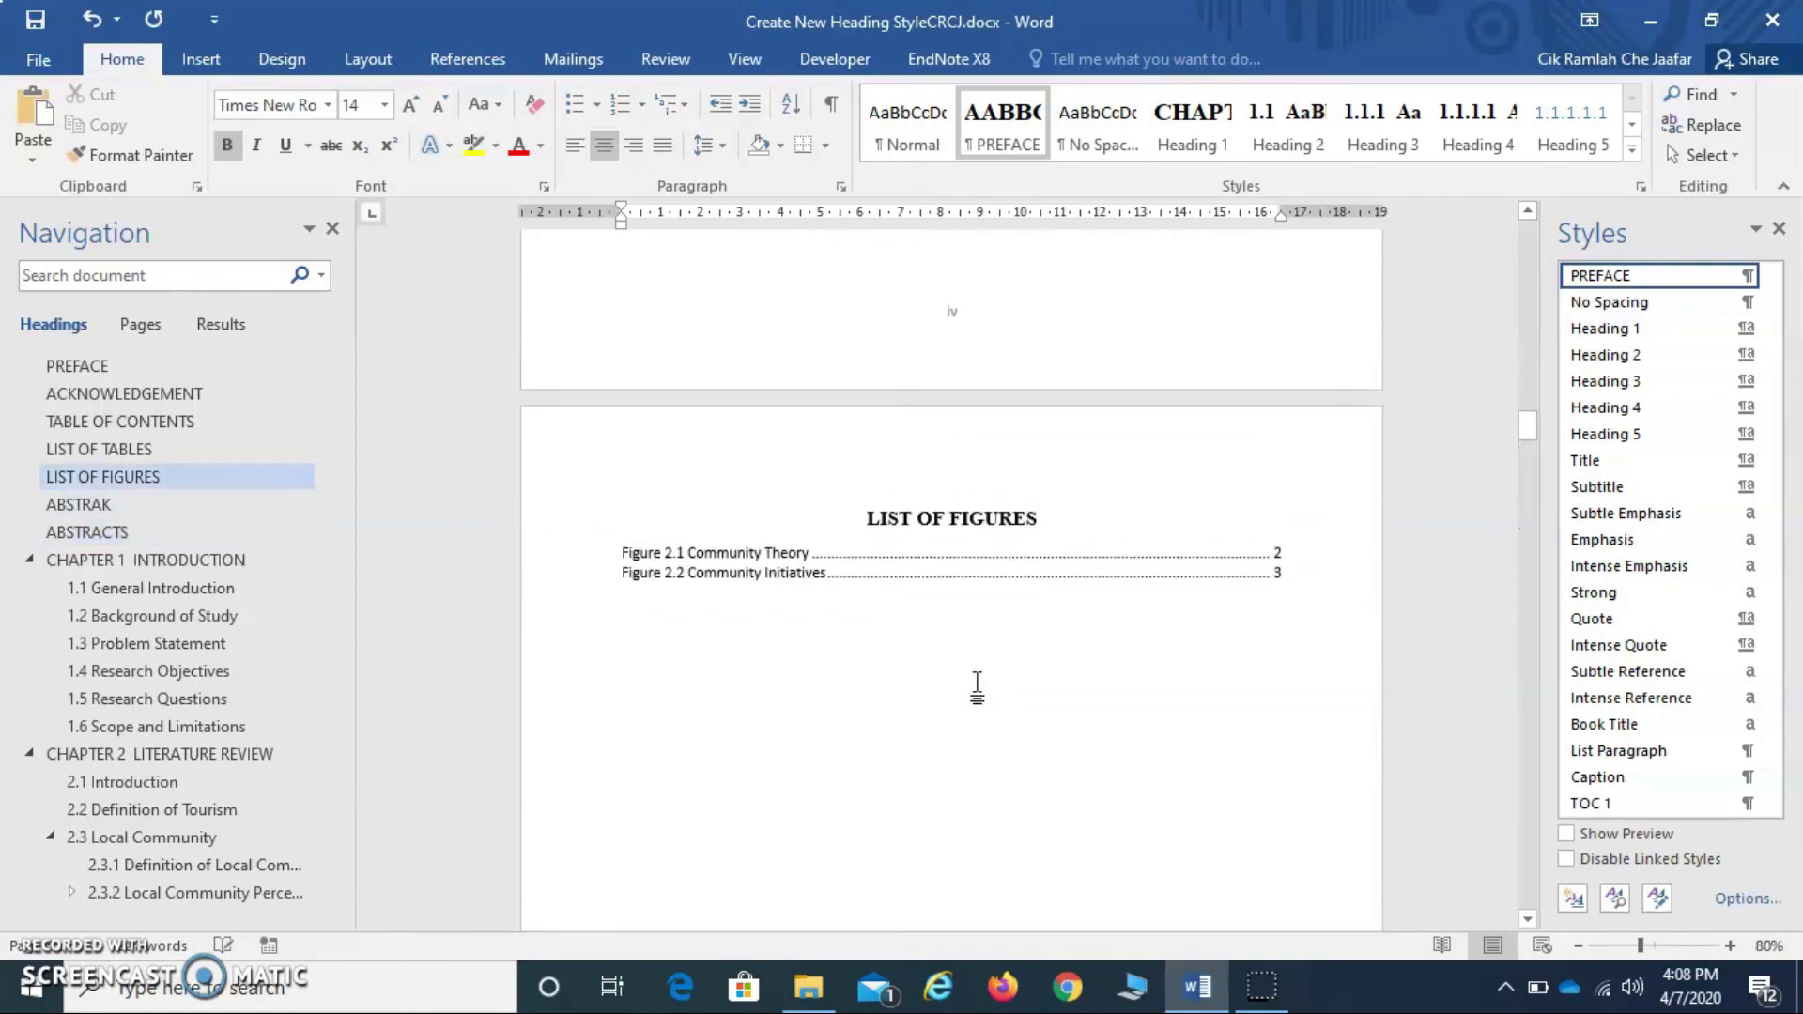
{"action": "scroll", "coordinate": [975, 692], "scroll_direction": "up", "scroll_amount": 2}
- Scroll to the top of the thesis to review the bold, centred PREFACE page
{"action": "left_click_drag", "start_coordinate": [1540, 402], "coordinate": [1497, 234]}
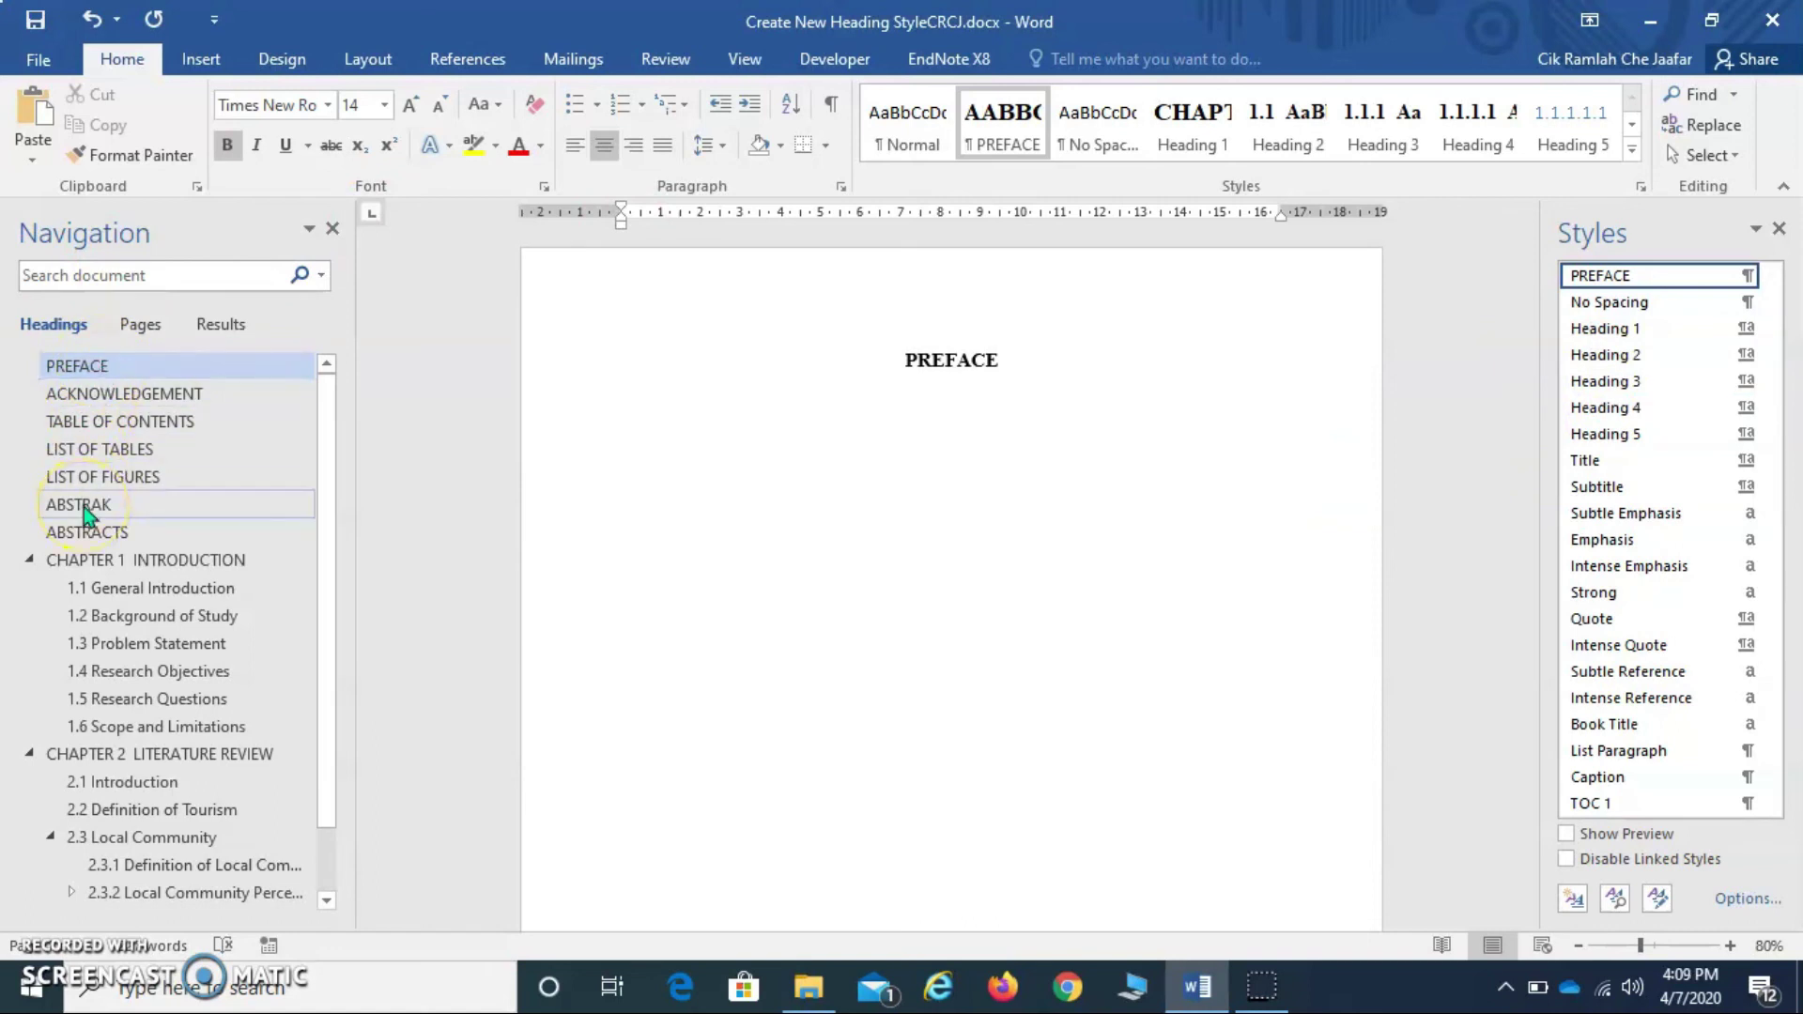
{"action": "left_click", "coordinate": [775, 570]}
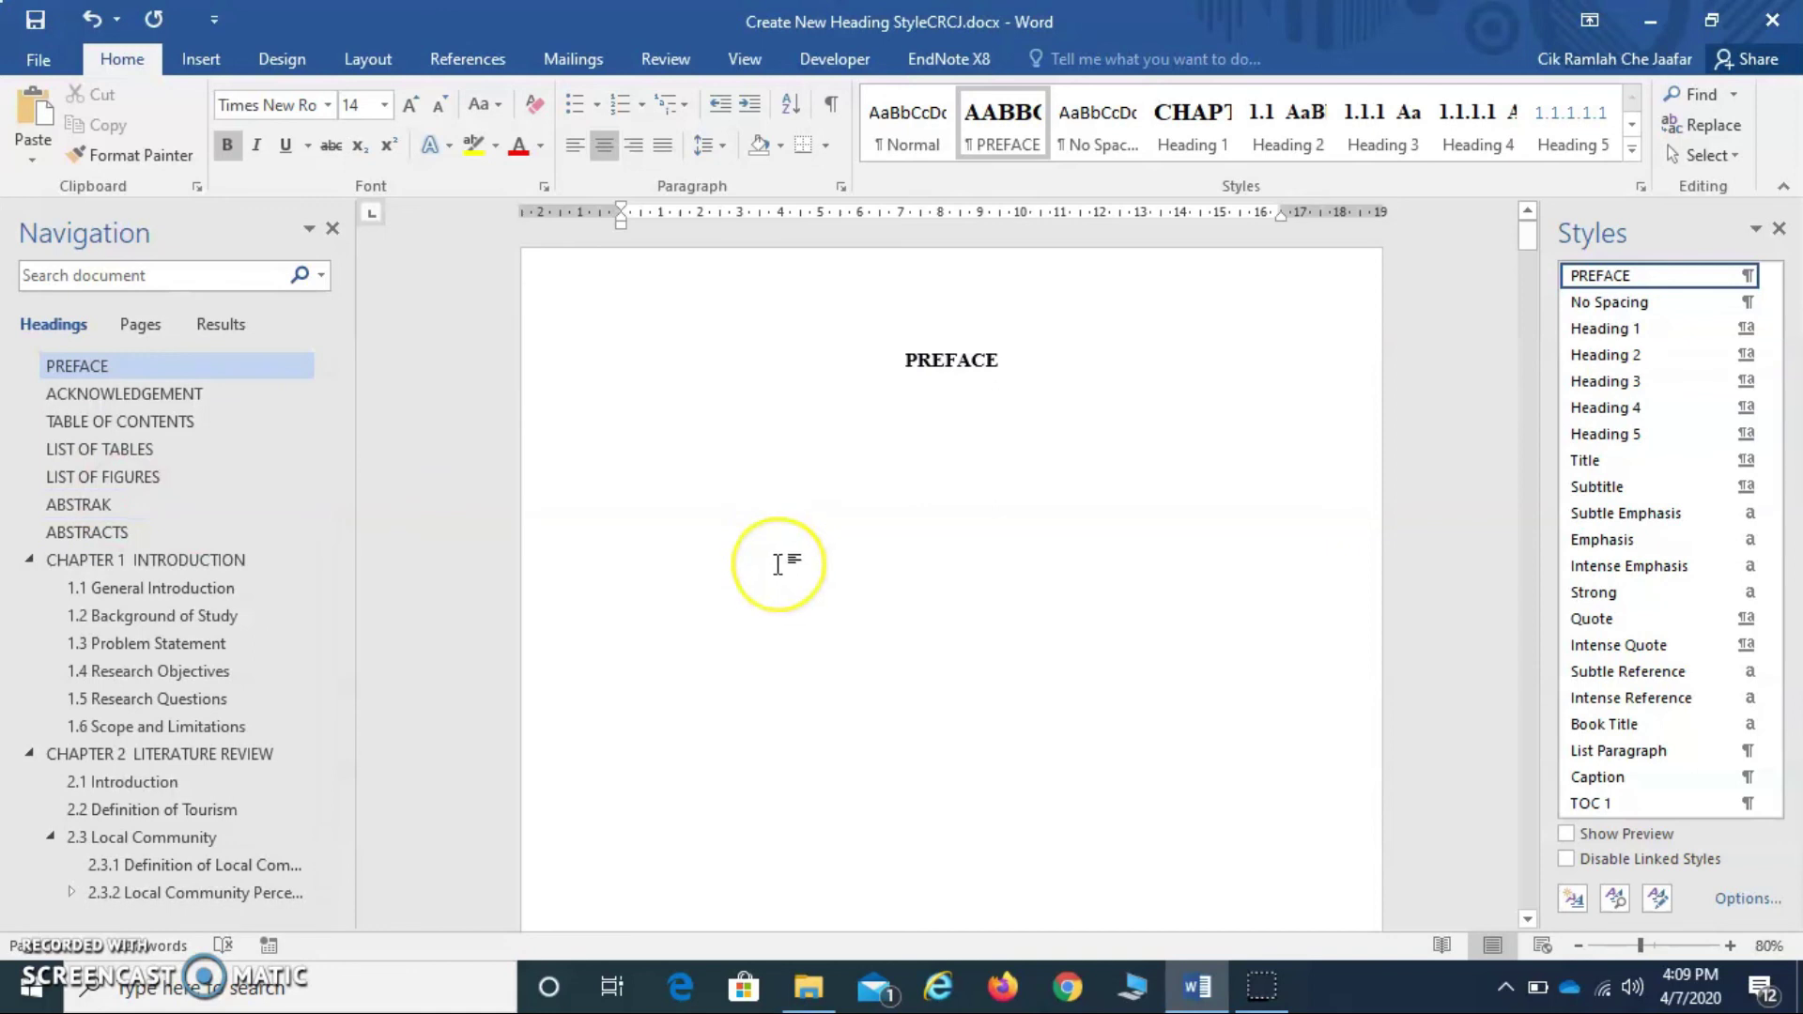